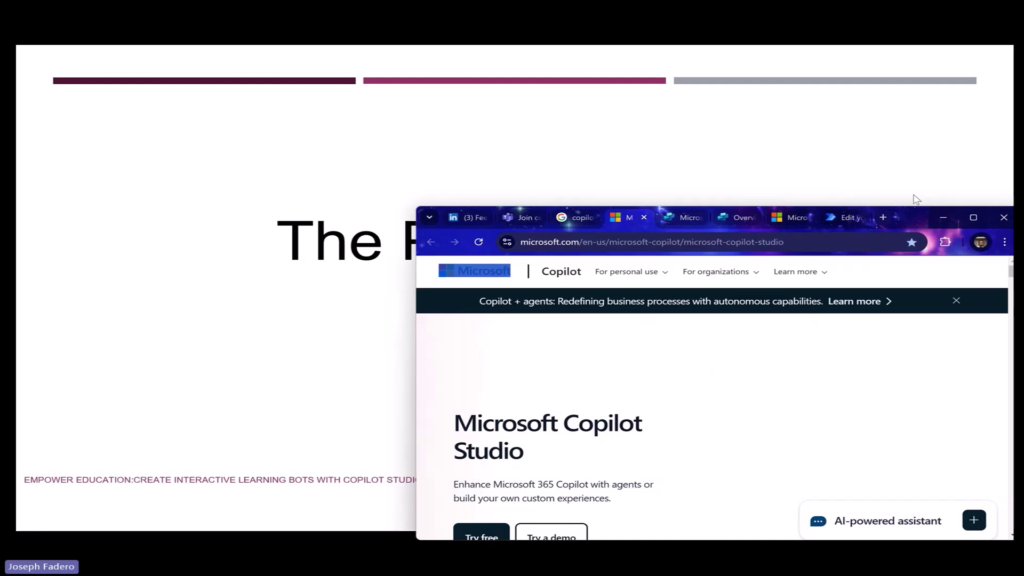
# - Maximize Chrome and sign in to Copilot Studio to reach the Learn_Fabric_with_Joseph copilot's Overview
pyautogui.click(920, 200)
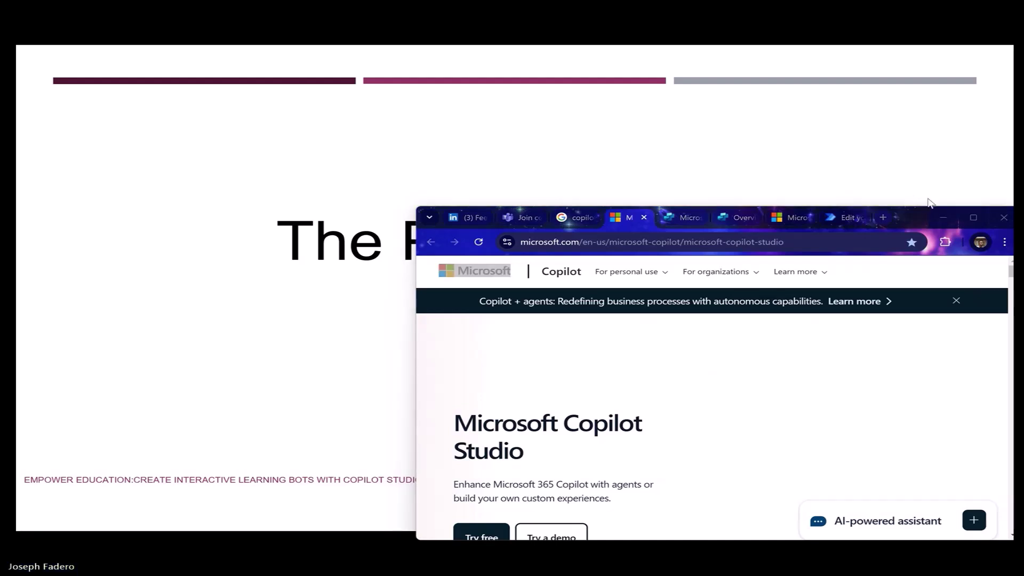
pyautogui.click(972, 218)
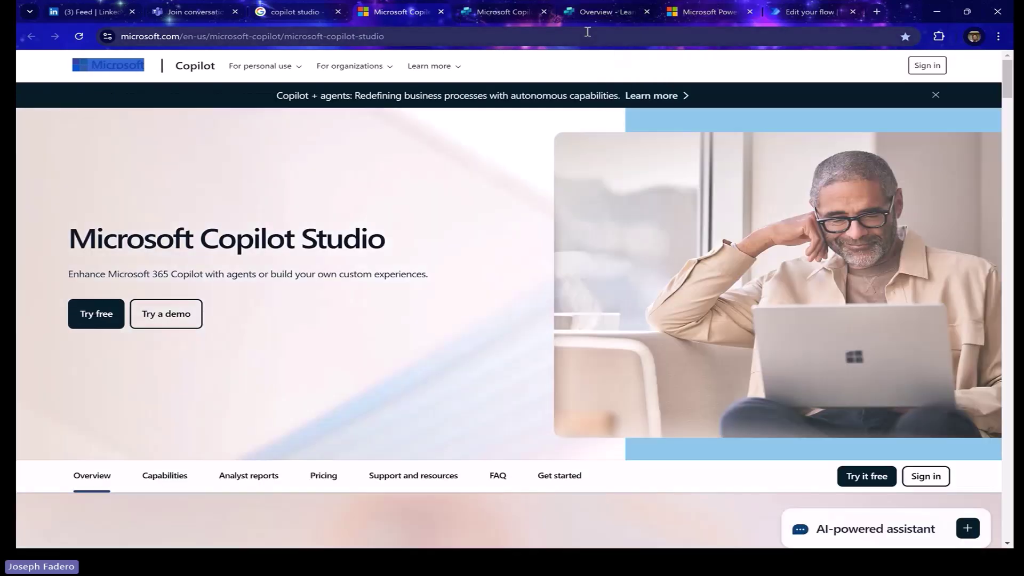
pyautogui.click(924, 68)
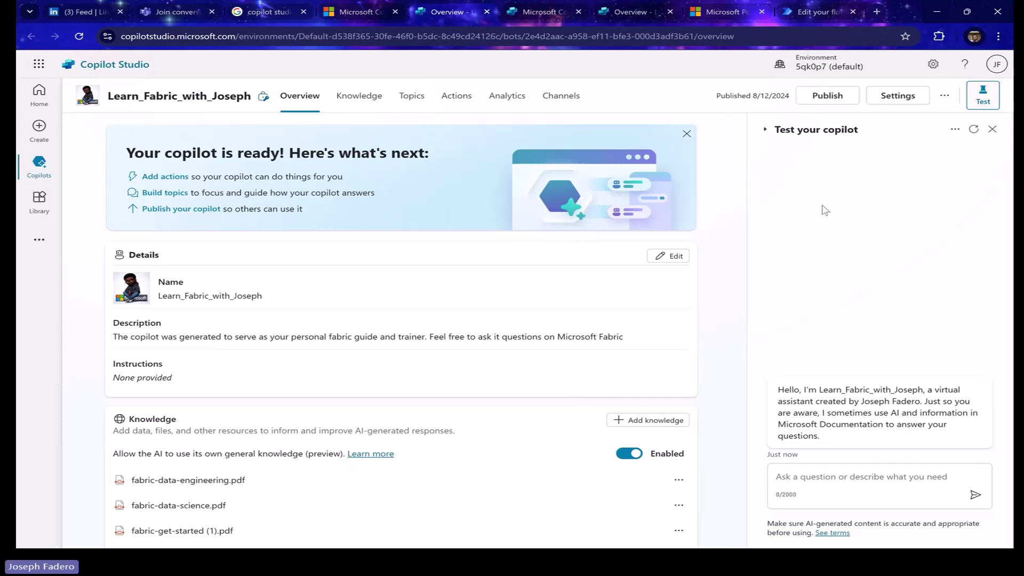
pyautogui.click(813, 475)
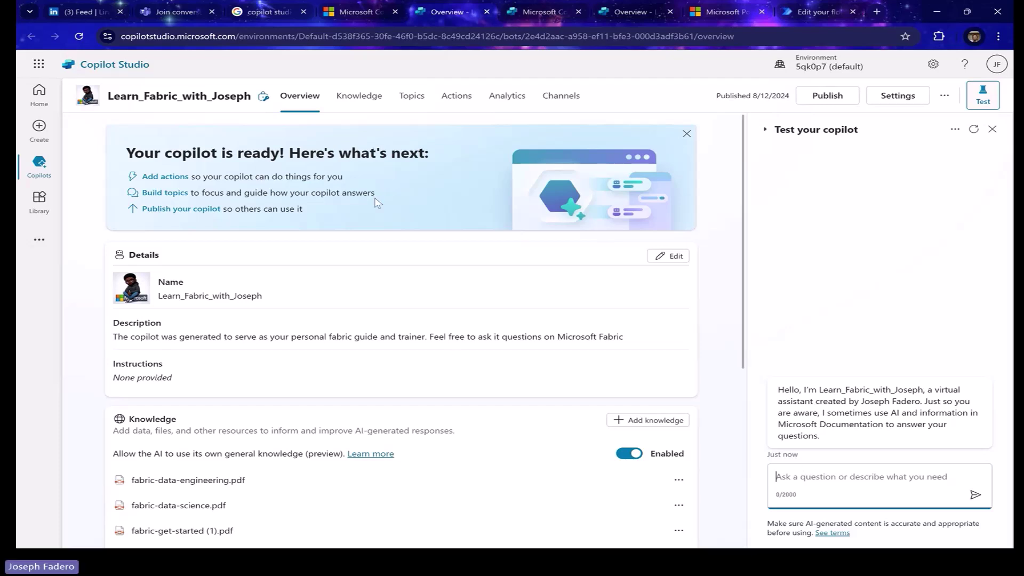
pyautogui.click(358, 107)
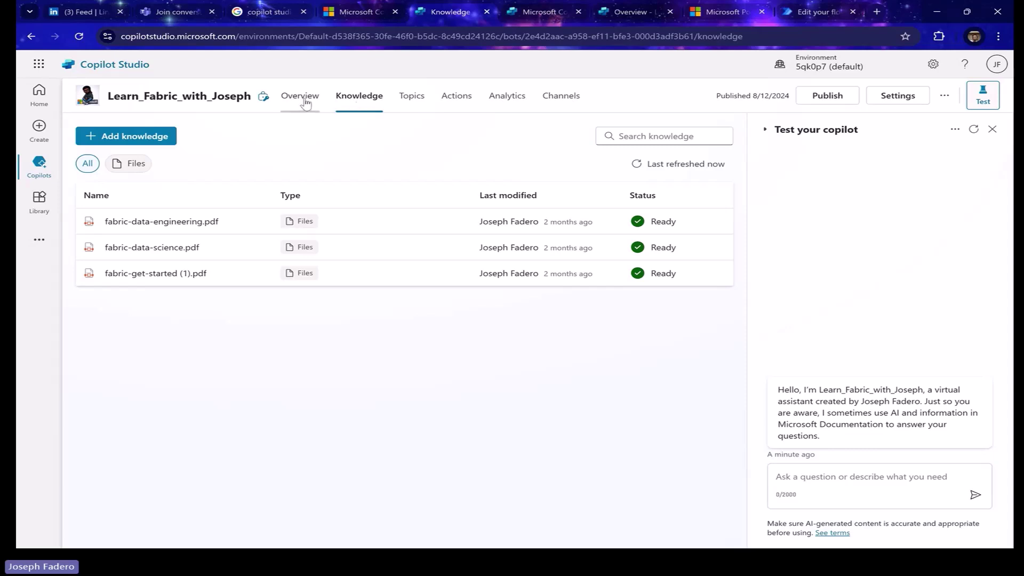
pyautogui.click(306, 103)
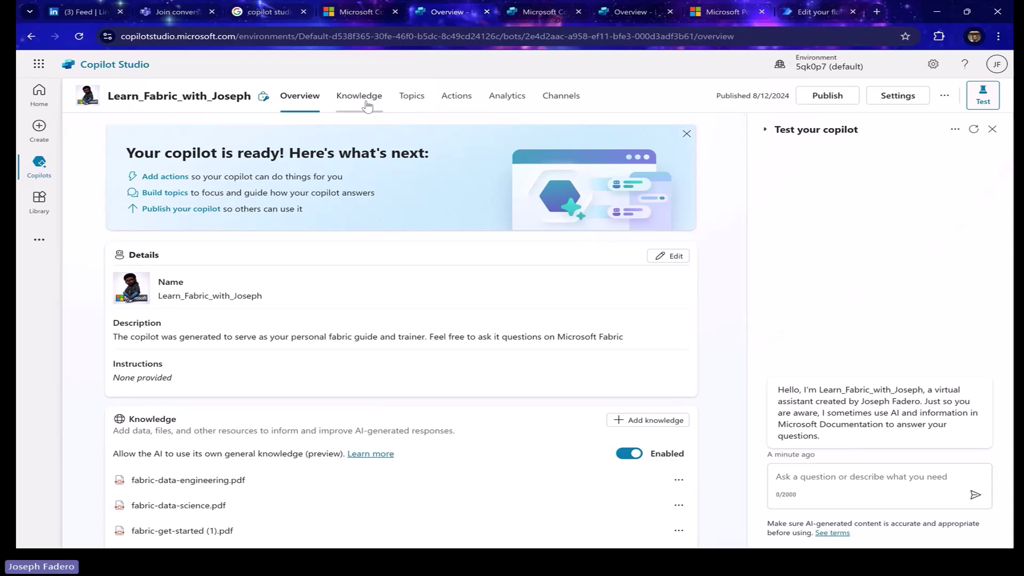
pyautogui.click(818, 476)
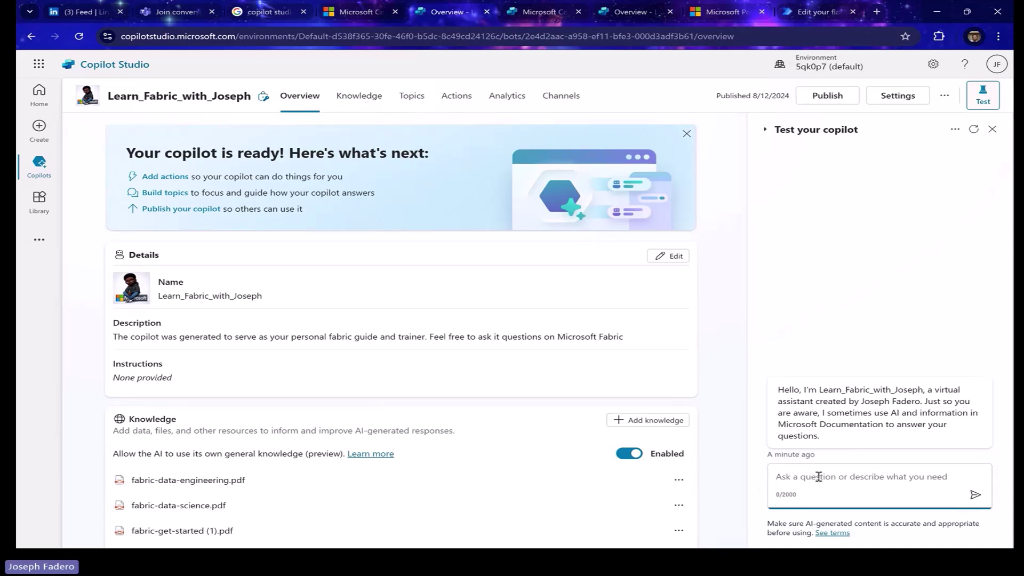
# - Ask the test agent 'Tell me about microsoft fabric'
pyautogui.write('Tel')
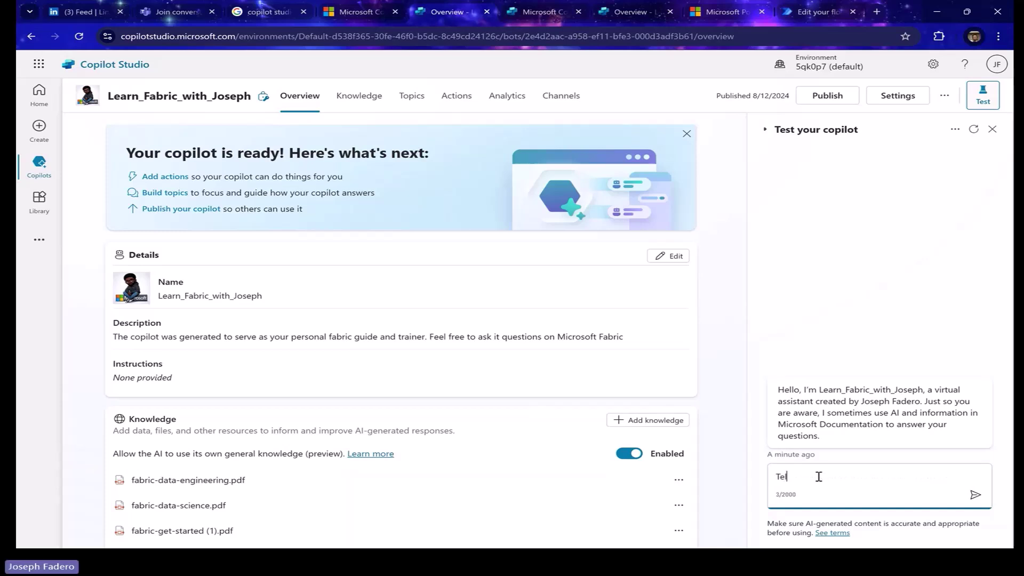
pyautogui.write('l me about mic')
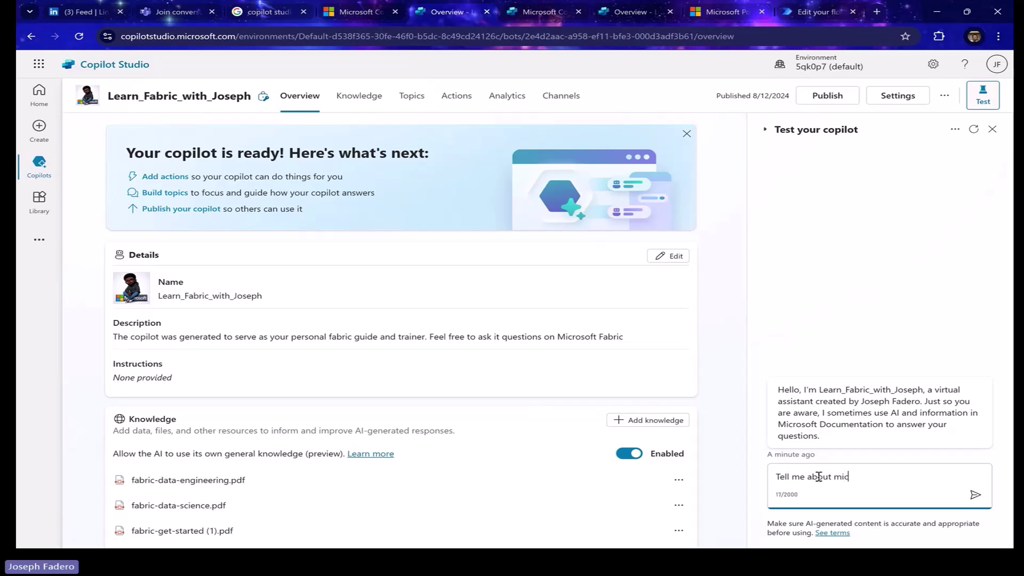
pyautogui.write('rosoft f')
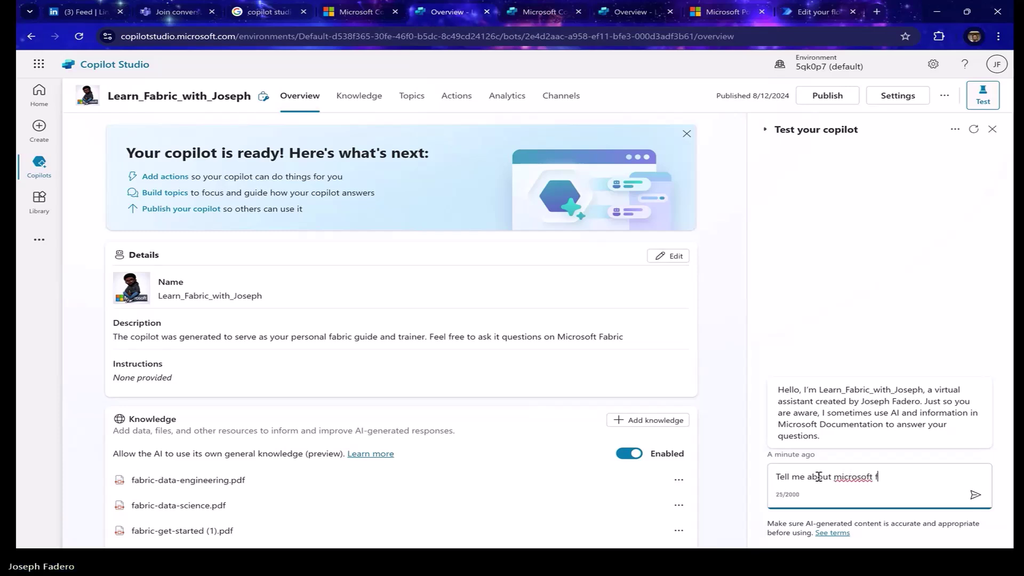
pyautogui.write('abric')
pyautogui.press('Return')
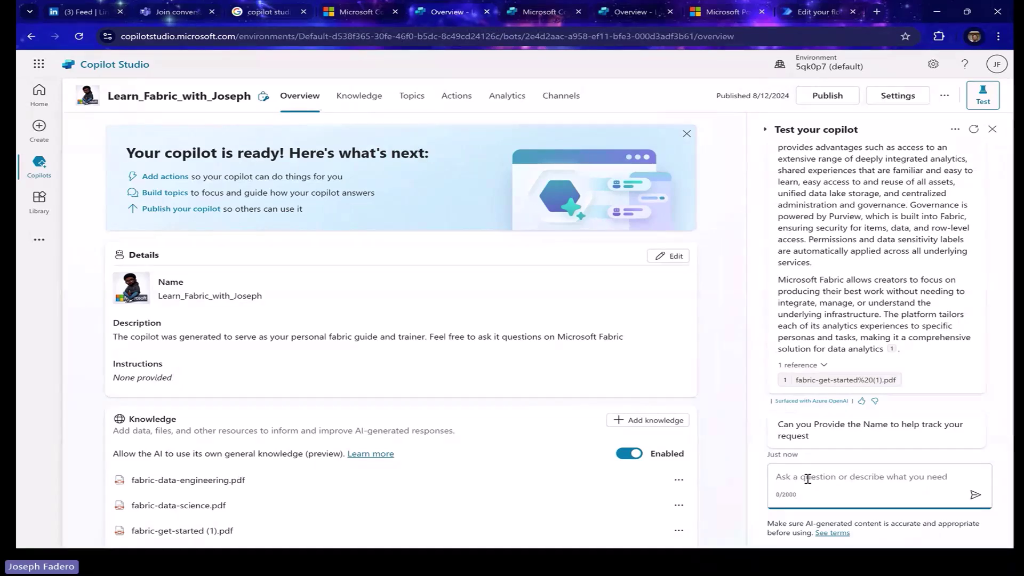
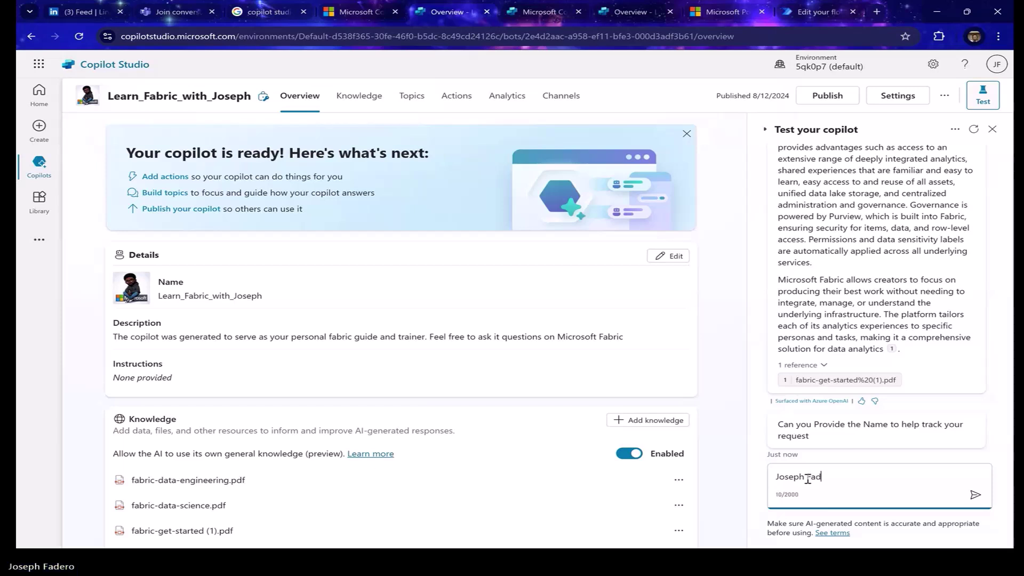
# - Reply to the agent's prompt with the user's full name
pyautogui.press('Return')
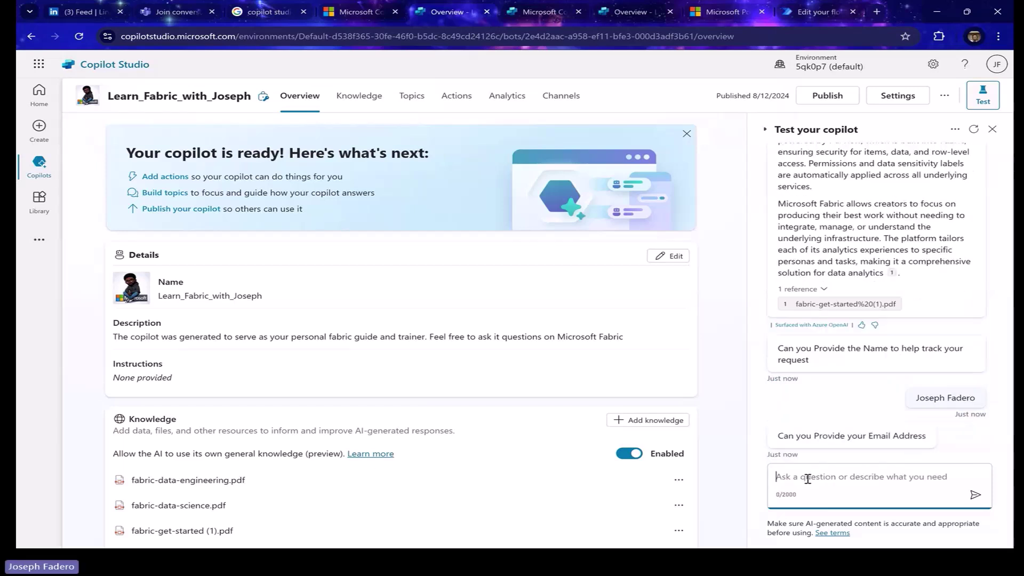
# - Send the user's e-mail address as the follow-up reply, correcting typos first
pyautogui.write('Emai')
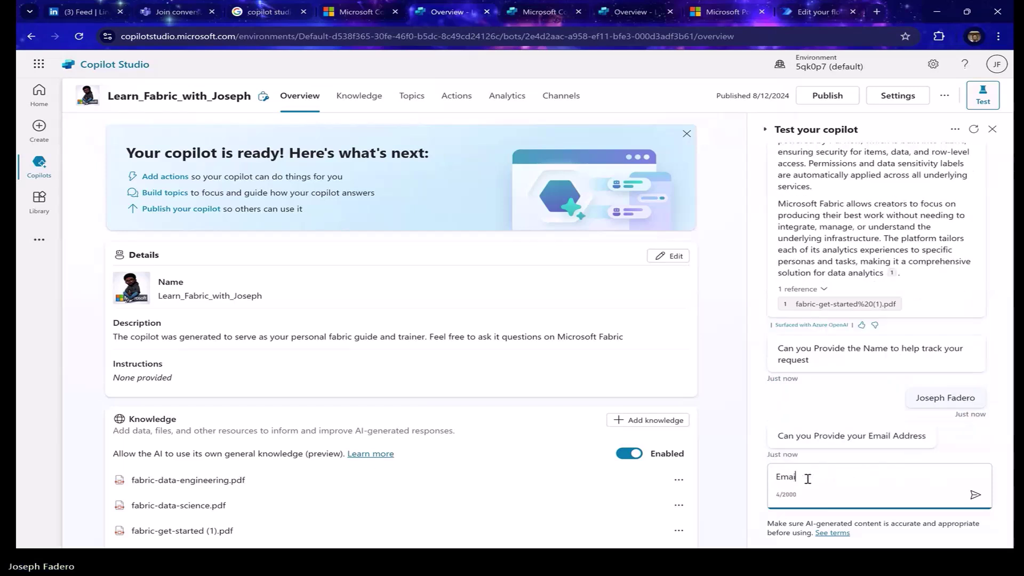
pyautogui.press('BackSpace')
pyautogui.press('BackSpace')
pyautogui.press('BackSpace')
pyautogui.press('BackSpace')
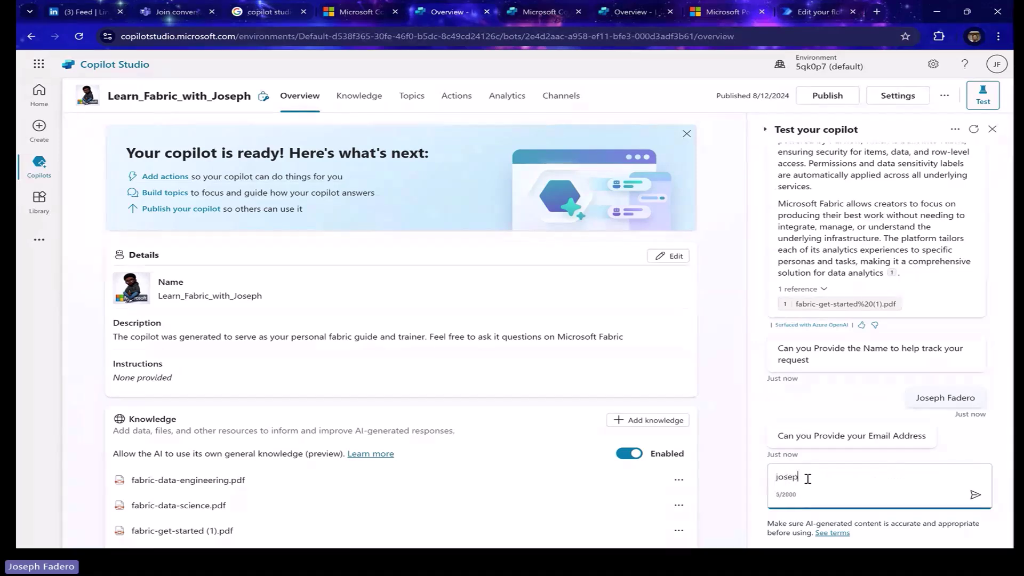
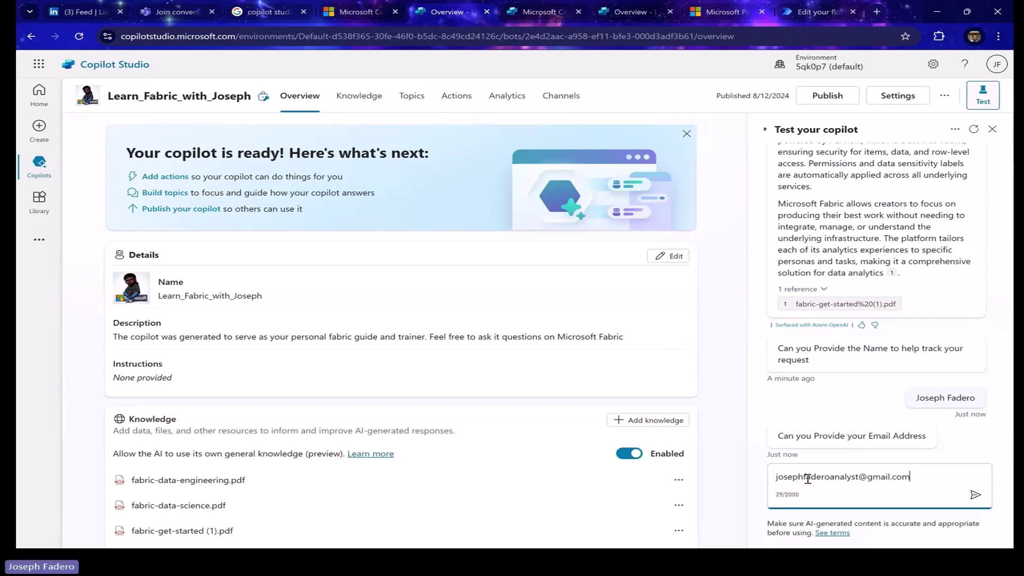
pyautogui.press('Return')
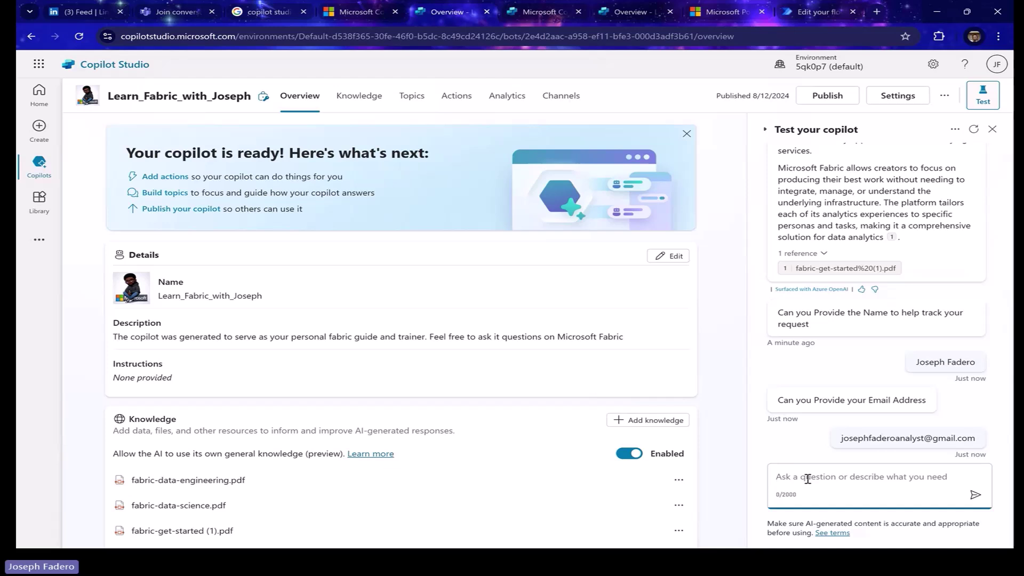
# - Ask the test agent 'What is dataflow' and get its answer
pyautogui.write('W')
pyautogui.press('BackSpace')
pyautogui.write('W')
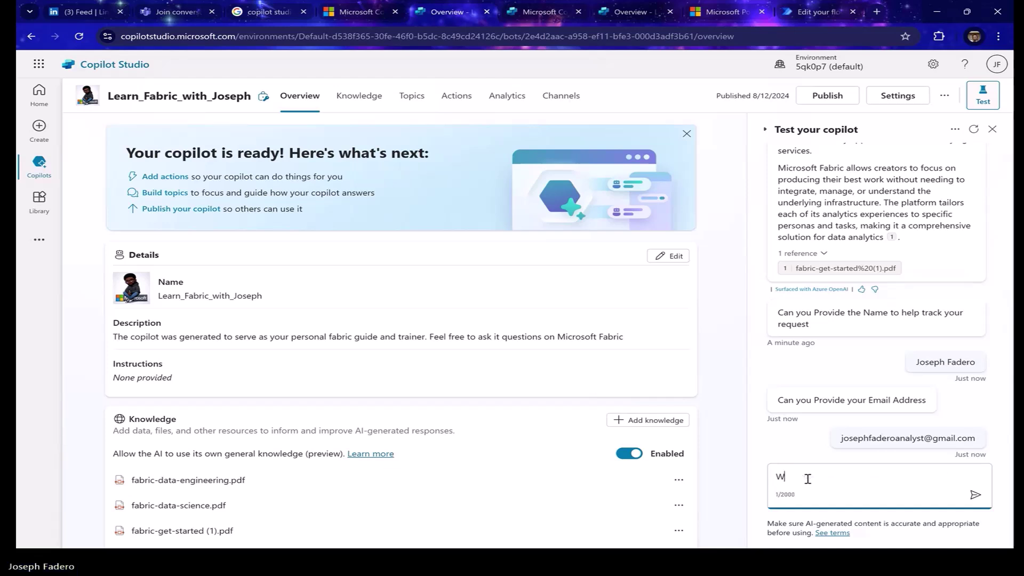
pyautogui.write('hat is data')
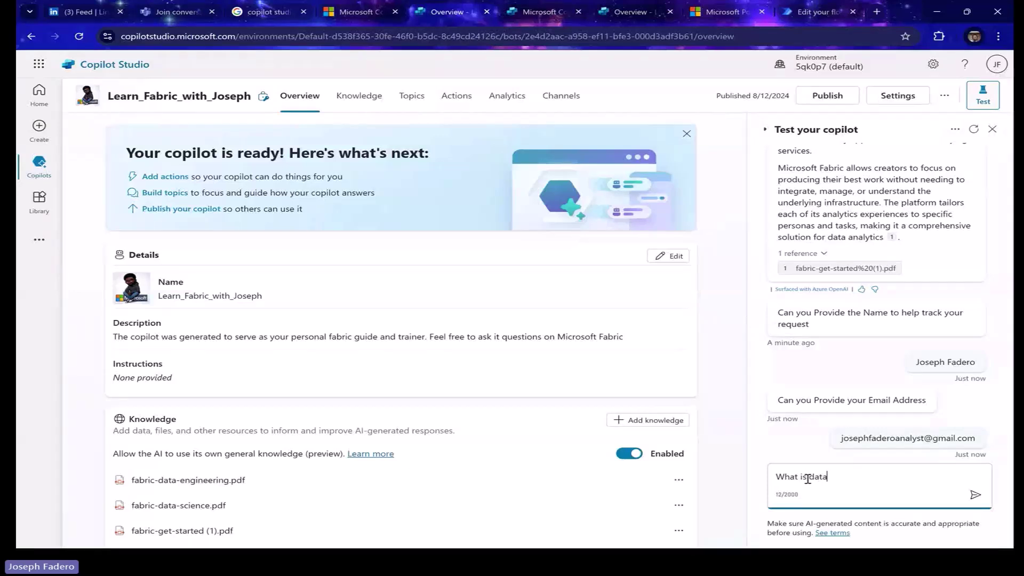
pyautogui.write('flow')
pyautogui.press('Return')
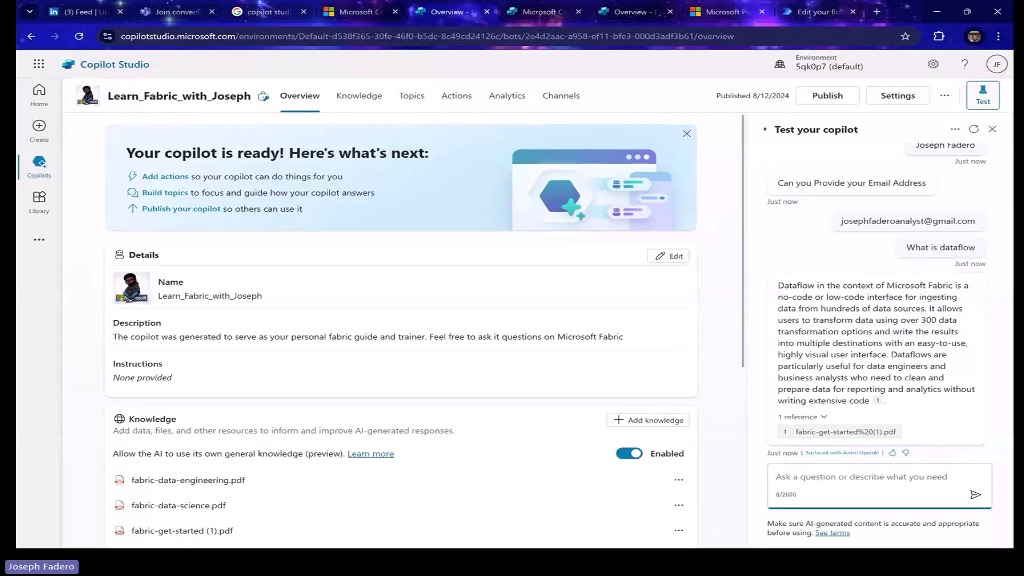
pyautogui.moveTo(677, 569)
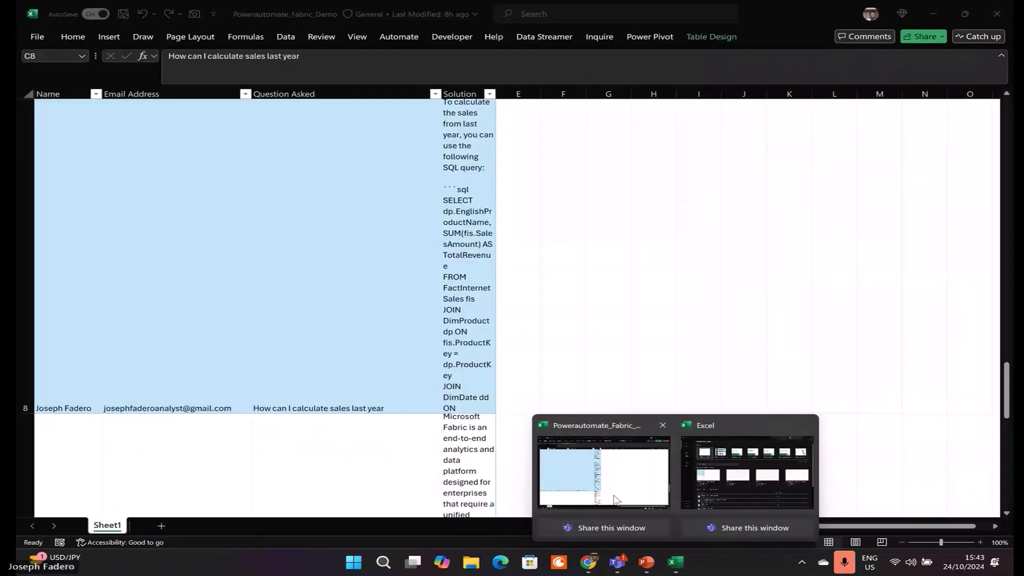
pyautogui.click(616, 500)
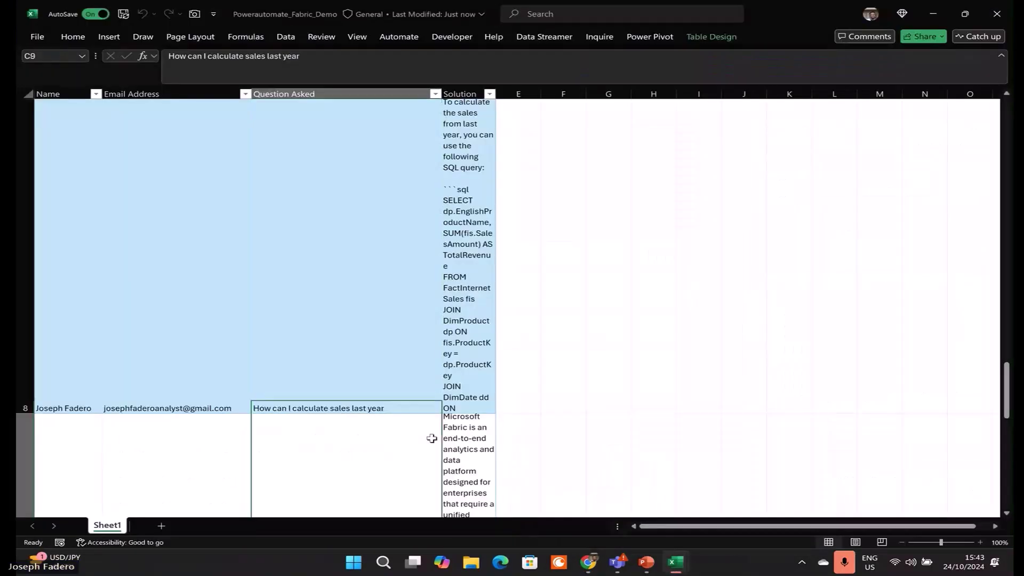
pyautogui.press('Left')
pyautogui.press('Left')
pyautogui.press('Right')
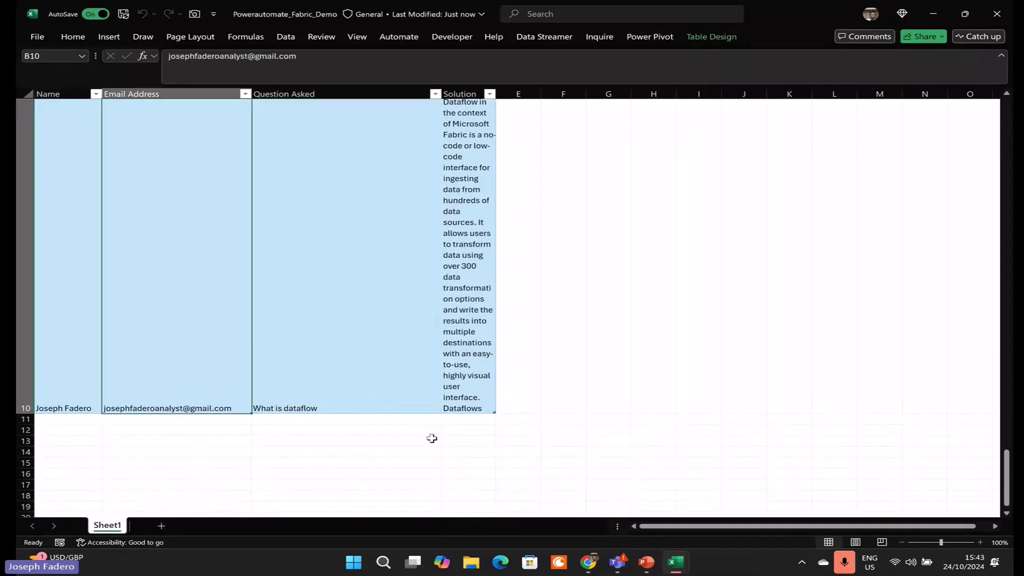
pyautogui.press('Right')
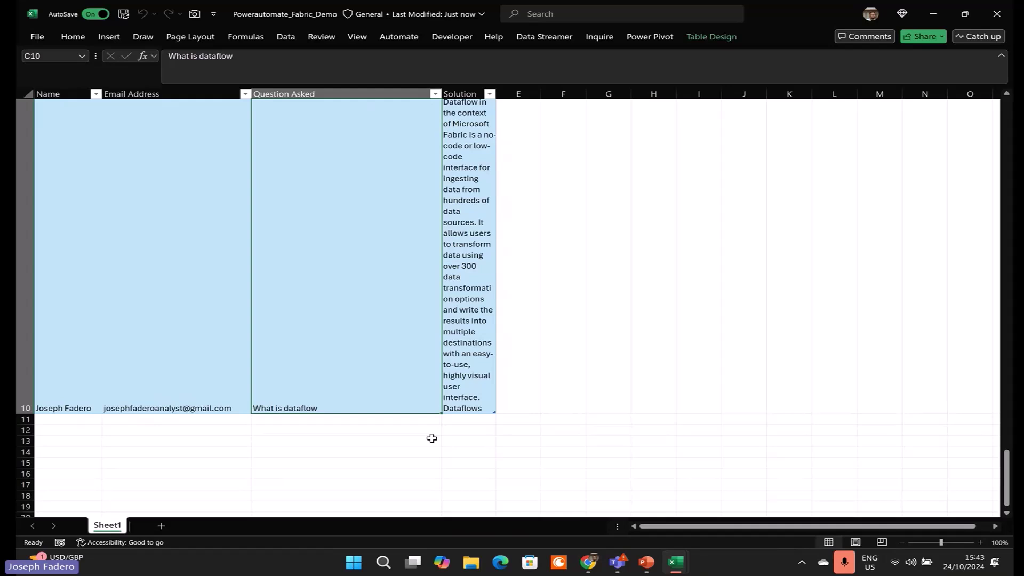
pyautogui.press('Right')
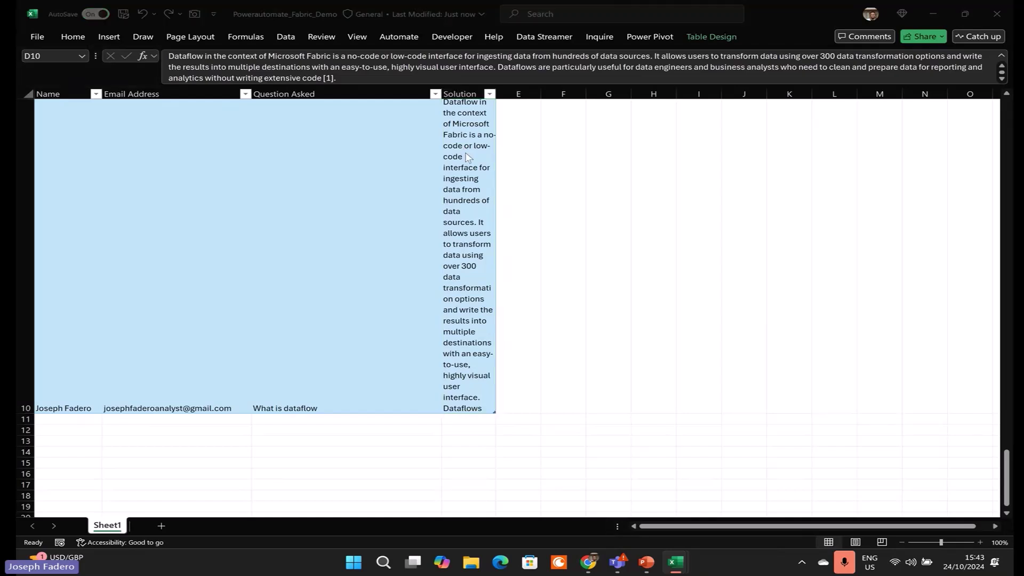
pyautogui.hotkey('alt', 'Tab')
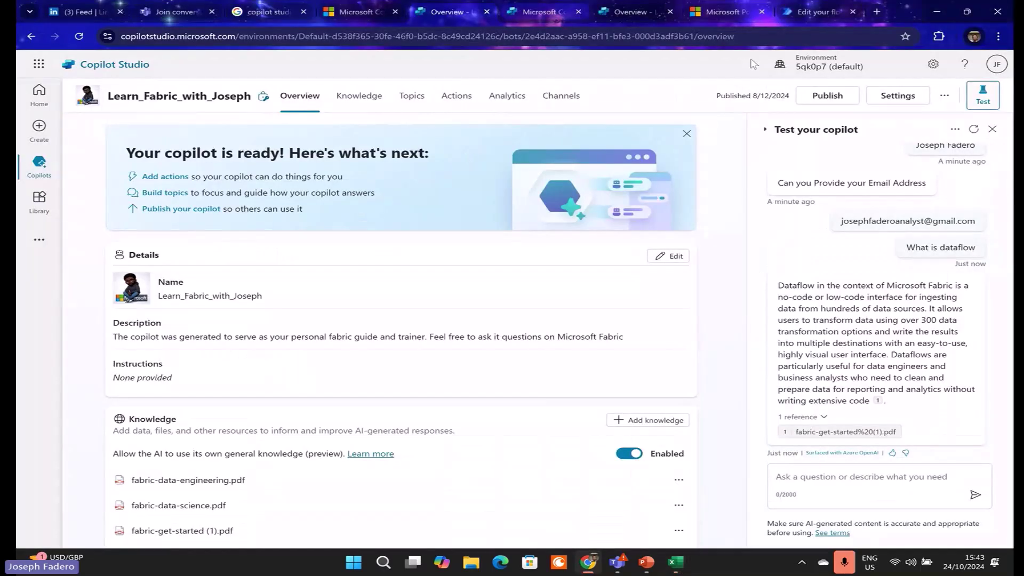
pyautogui.click(800, 14)
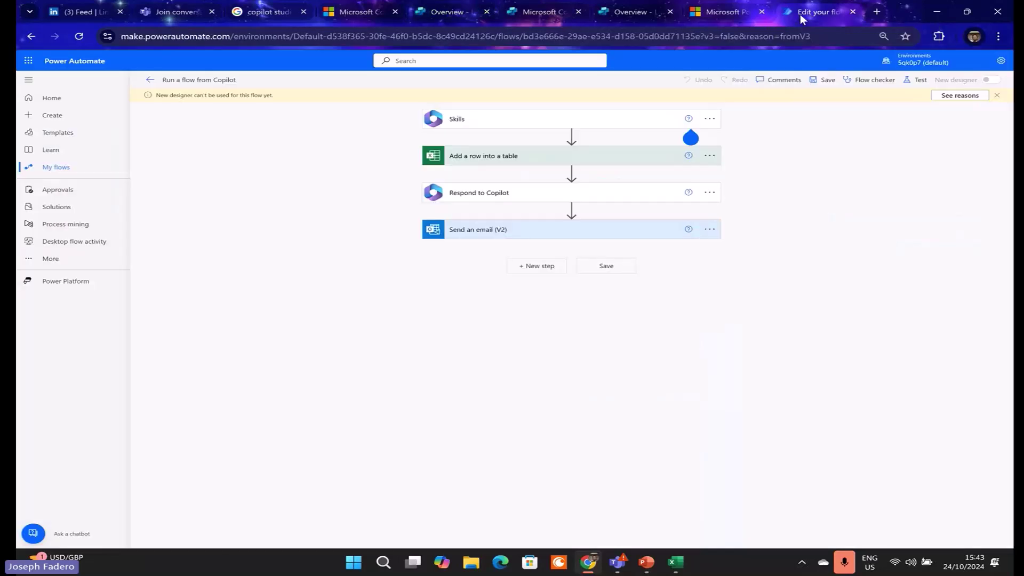
pyautogui.click(486, 126)
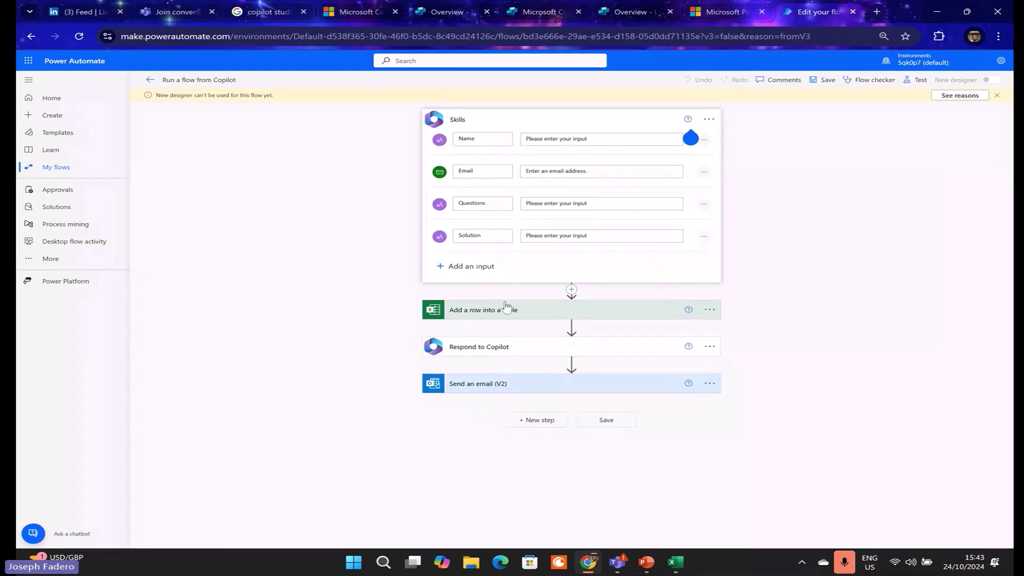
pyautogui.click(520, 317)
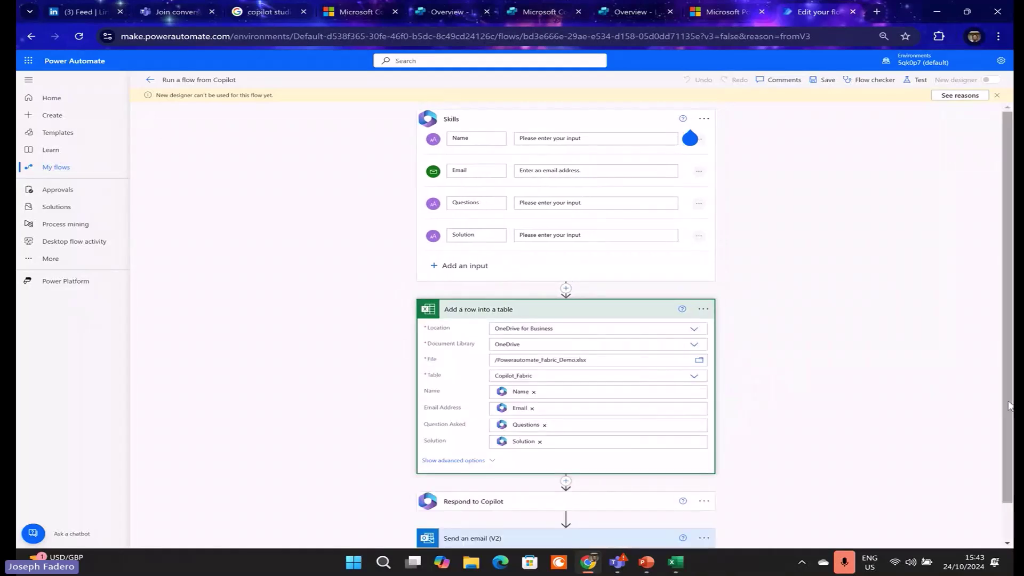
pyautogui.scroll(-1, 690, 381)
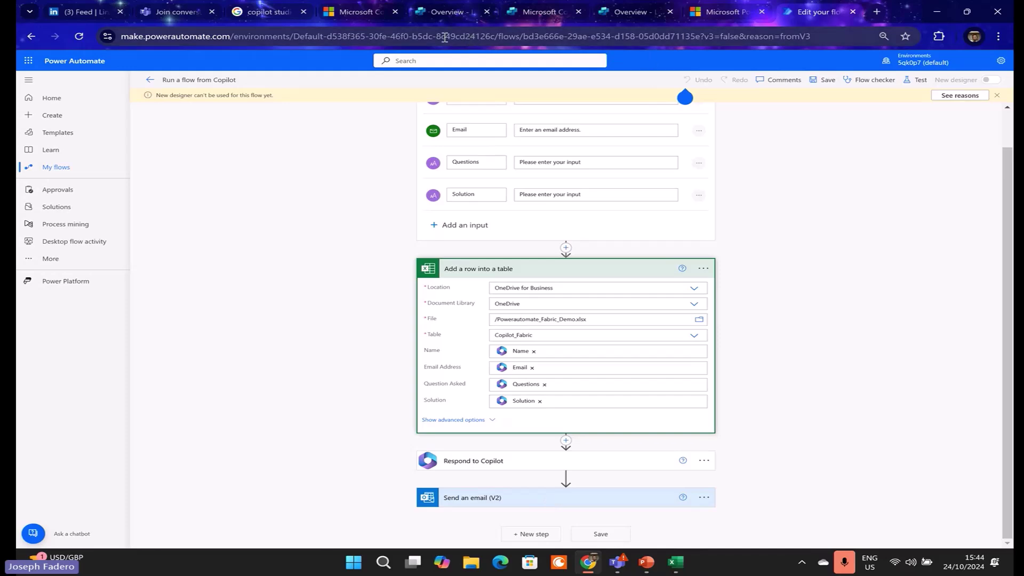
pyautogui.click(416, 16)
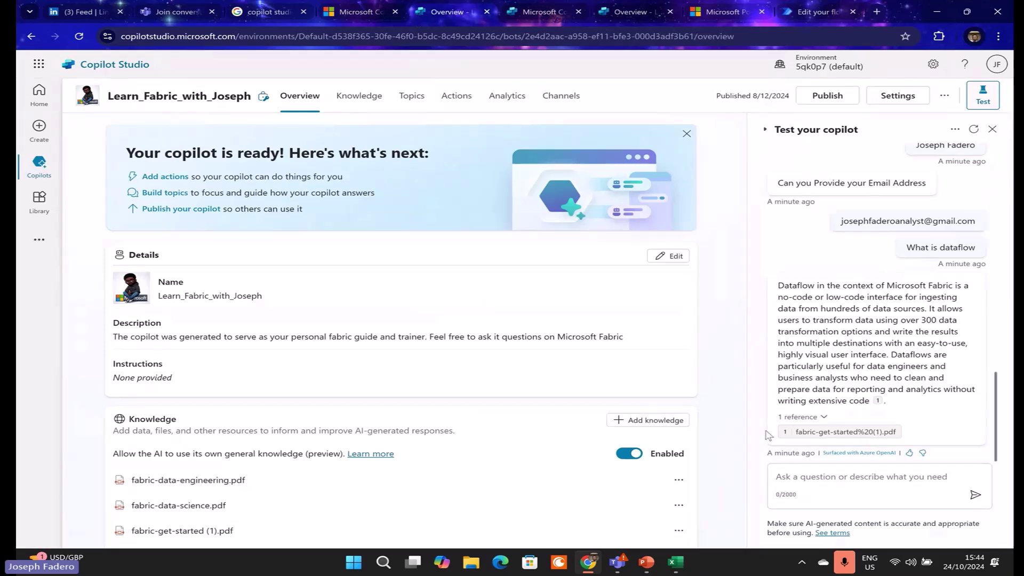
# - Go to Create and start a New copilot from scratch
pyautogui.click(36, 140)
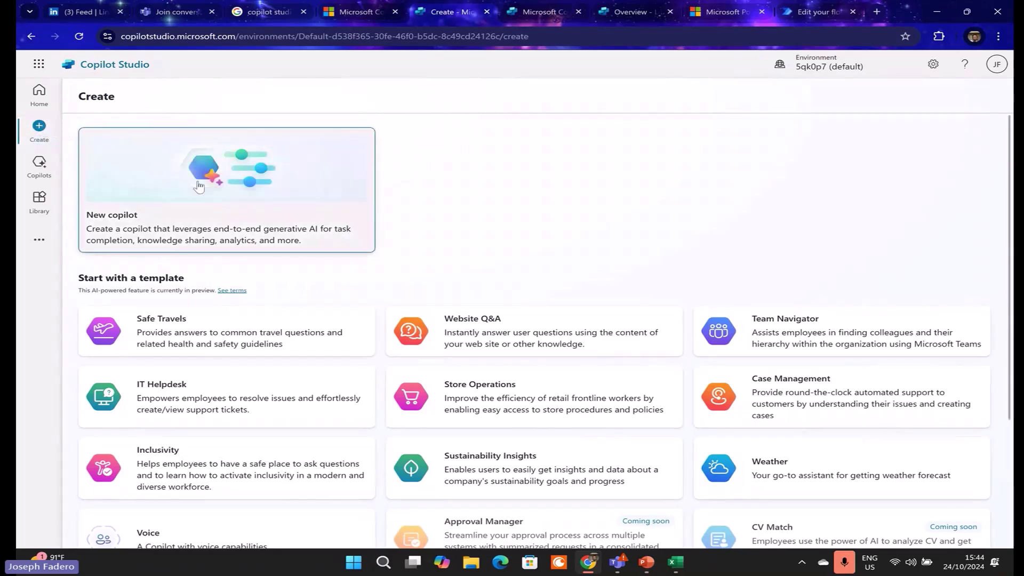
pyautogui.click(277, 184)
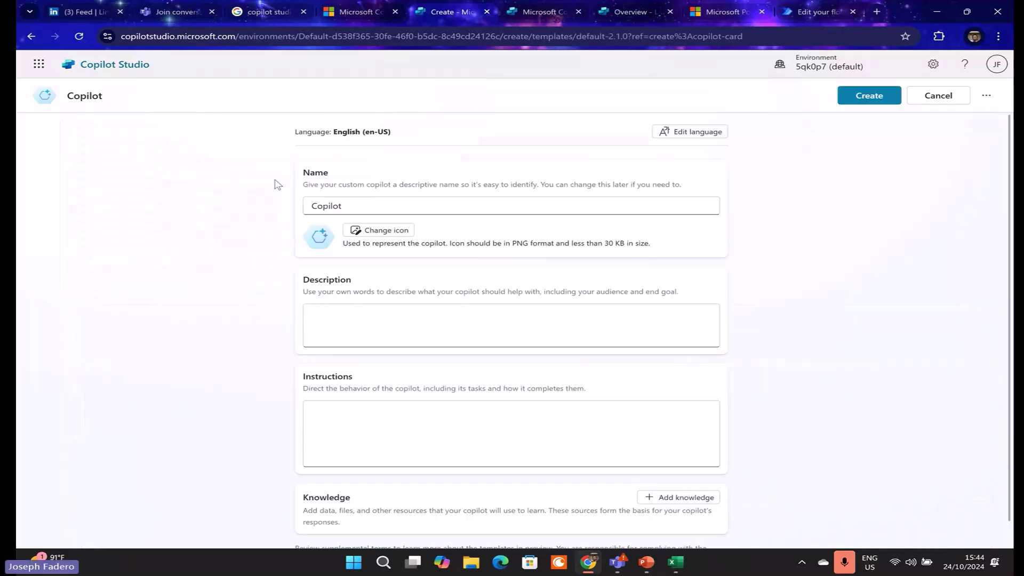
# - Name the copilot 'AI assistant Copilot' and browse the Add knowledge sources without adding any
pyautogui.click(314, 204)
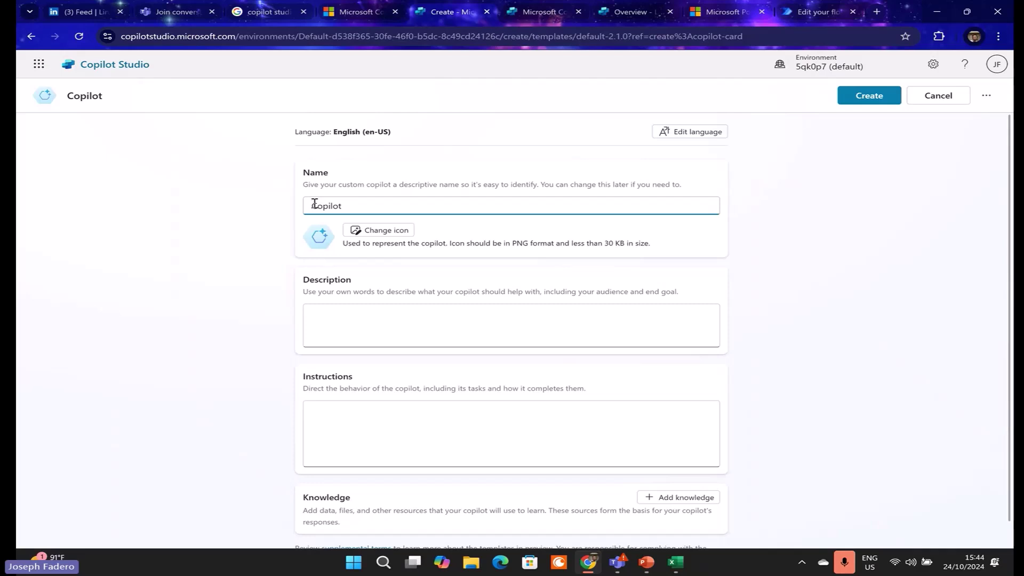
pyautogui.write('AI assistant')
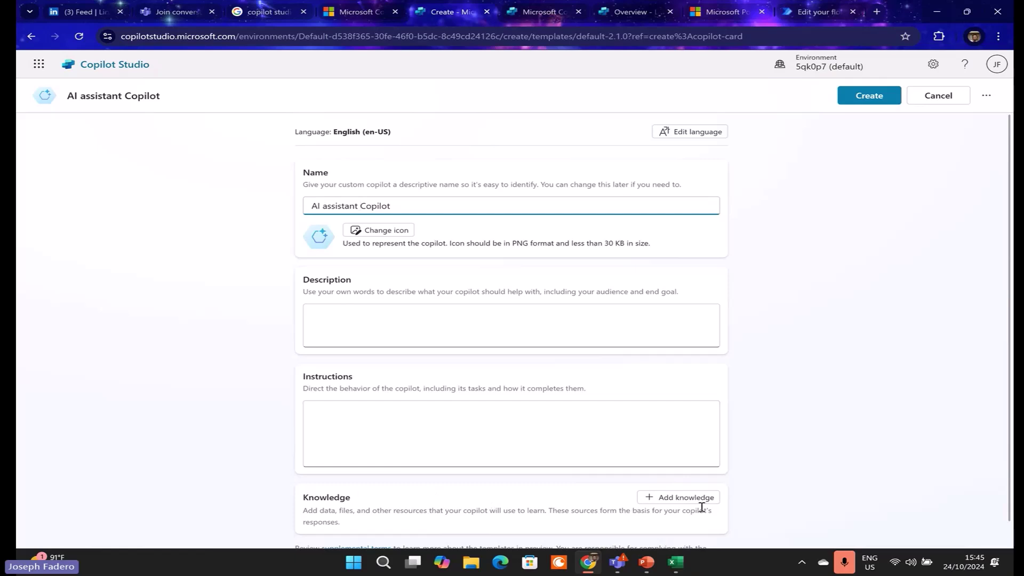
pyautogui.click(686, 501)
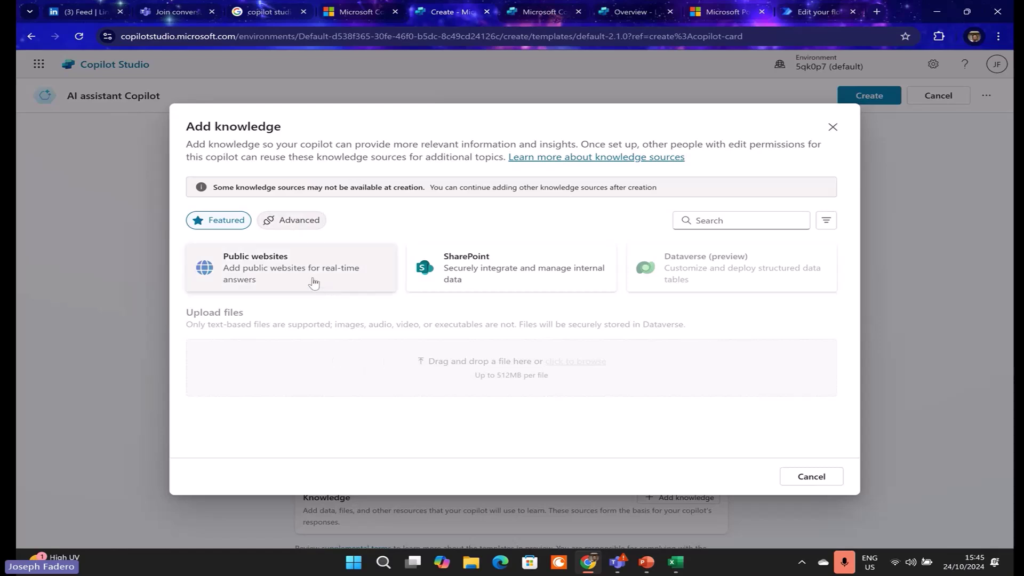
pyautogui.click(279, 220)
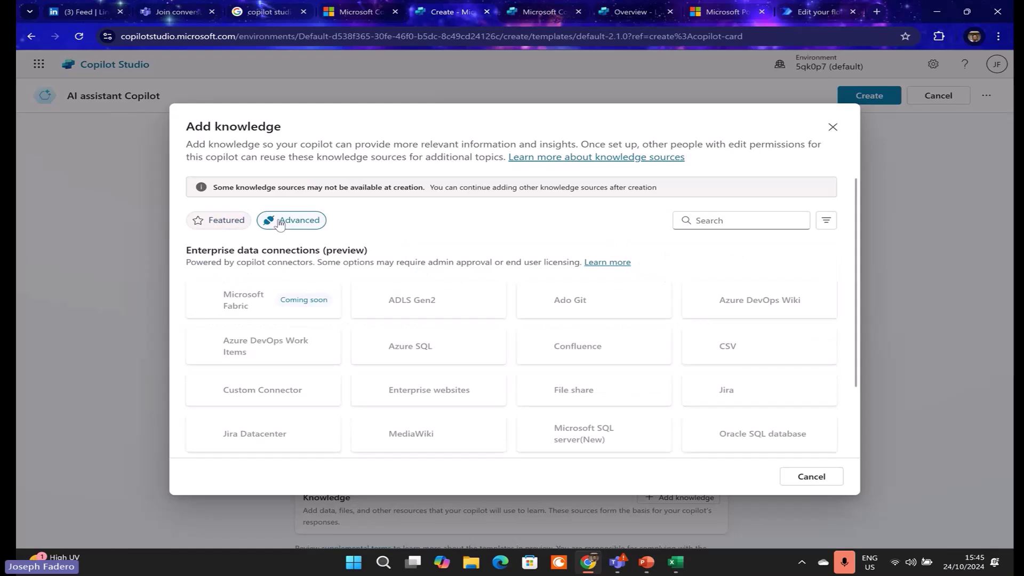
pyautogui.click(229, 221)
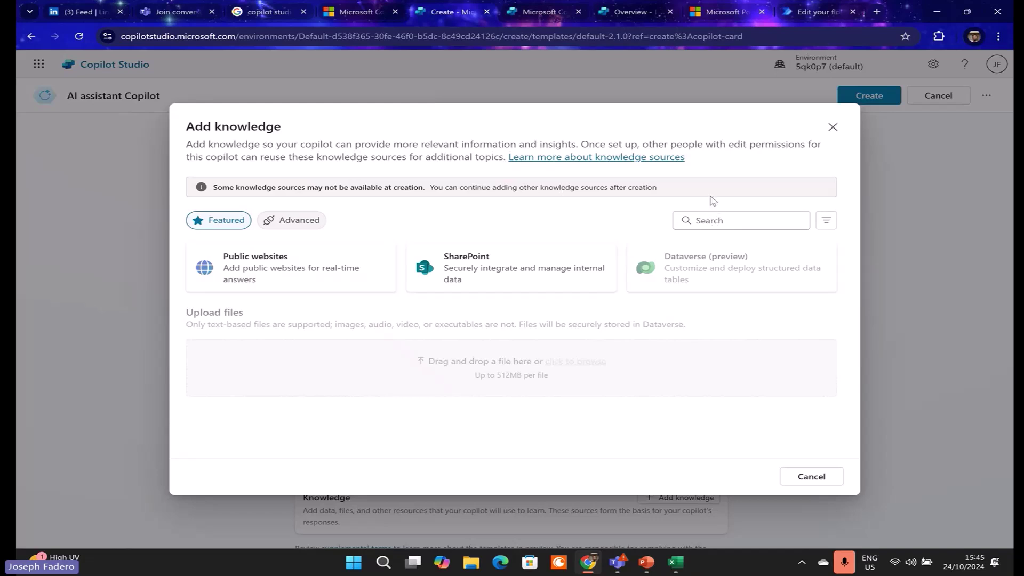
pyautogui.click(832, 128)
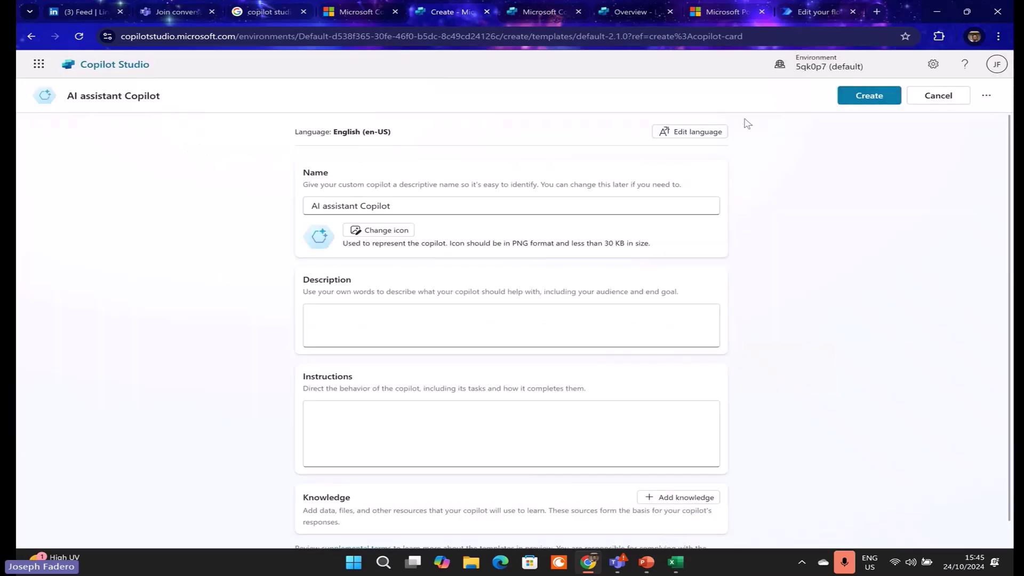
# - Create the AI assistant Copilot from its setup form
pyautogui.click(877, 104)
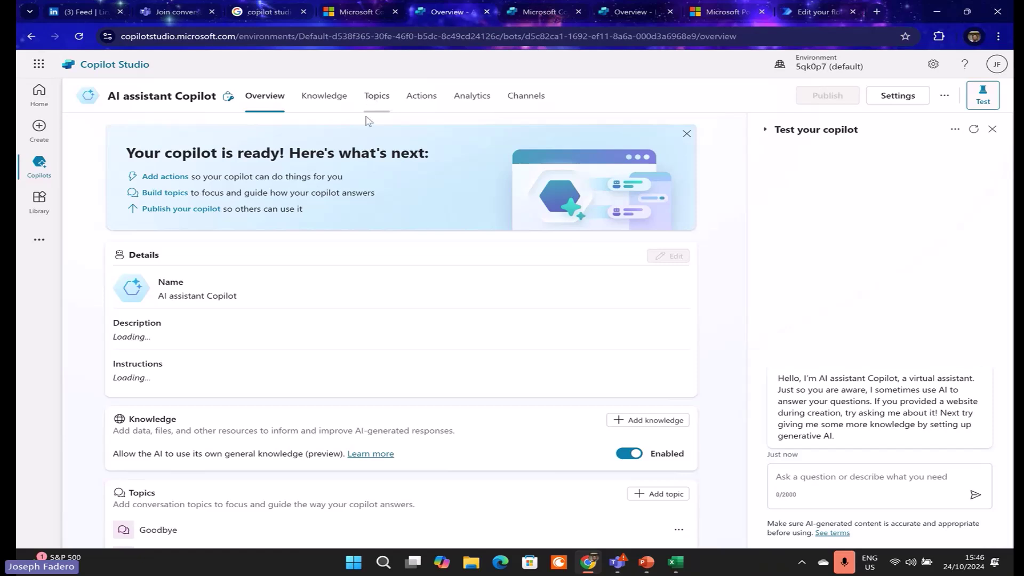
# - Filter the copilot's Topics to System (9), then stop screen sharing in the Teams call
pyautogui.click(382, 105)
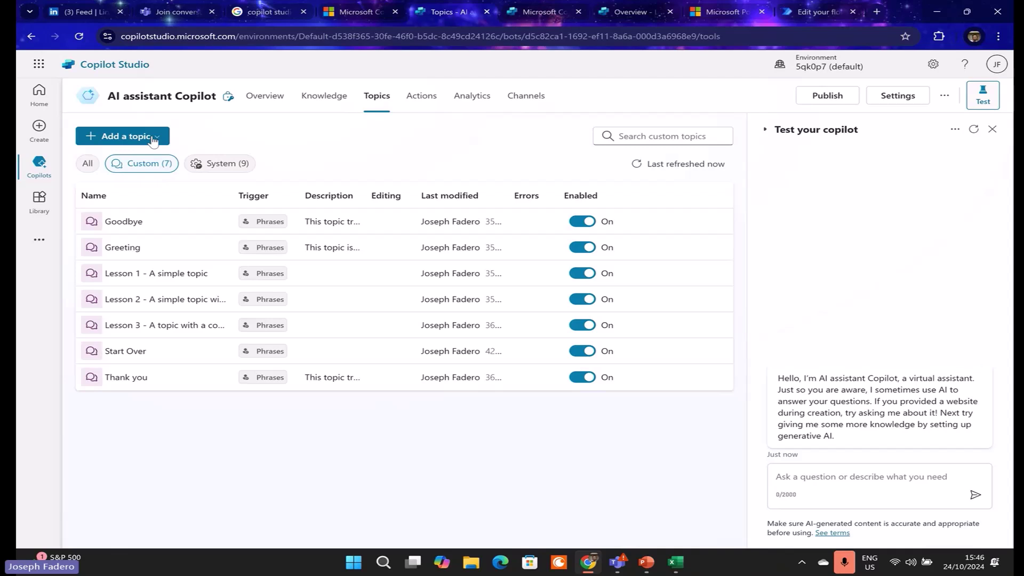
pyautogui.click(226, 168)
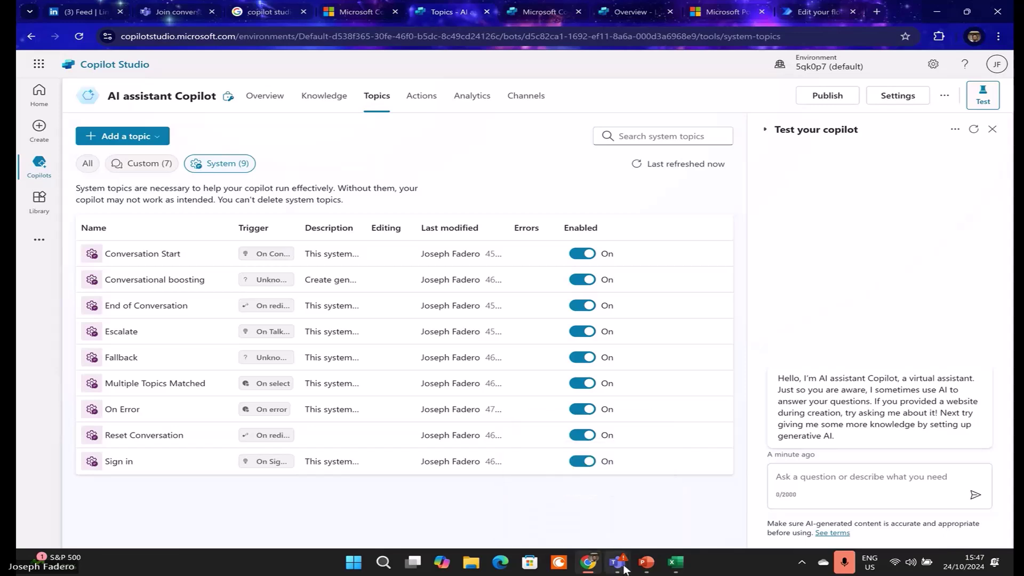
pyautogui.moveTo(624, 569)
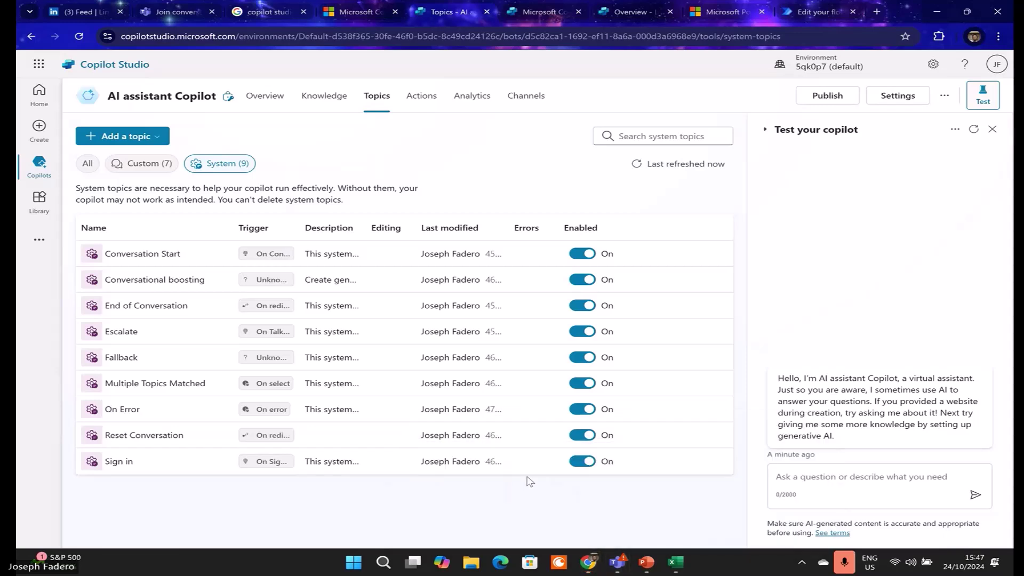
pyautogui.click(619, 562)
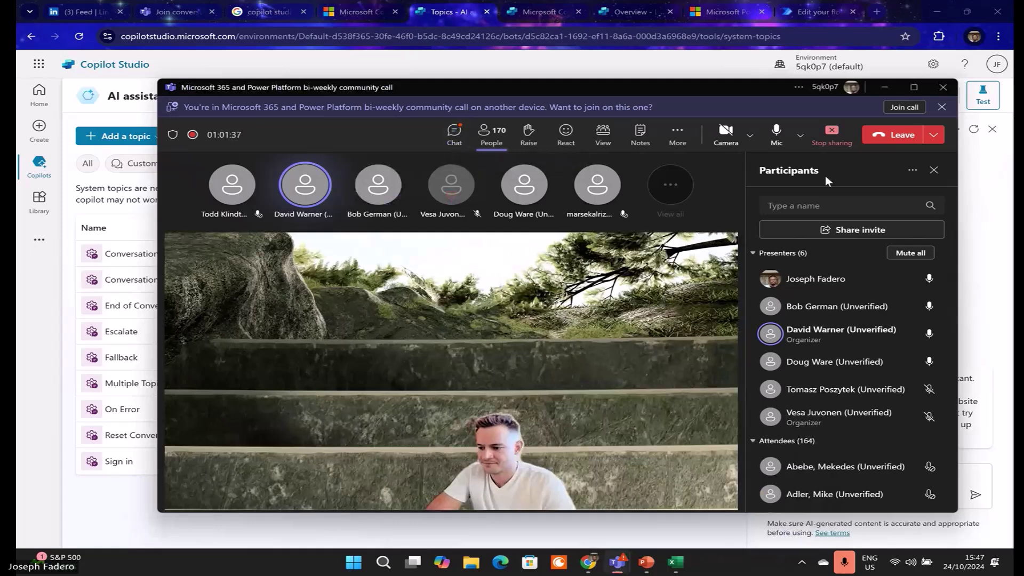
pyautogui.click(832, 143)
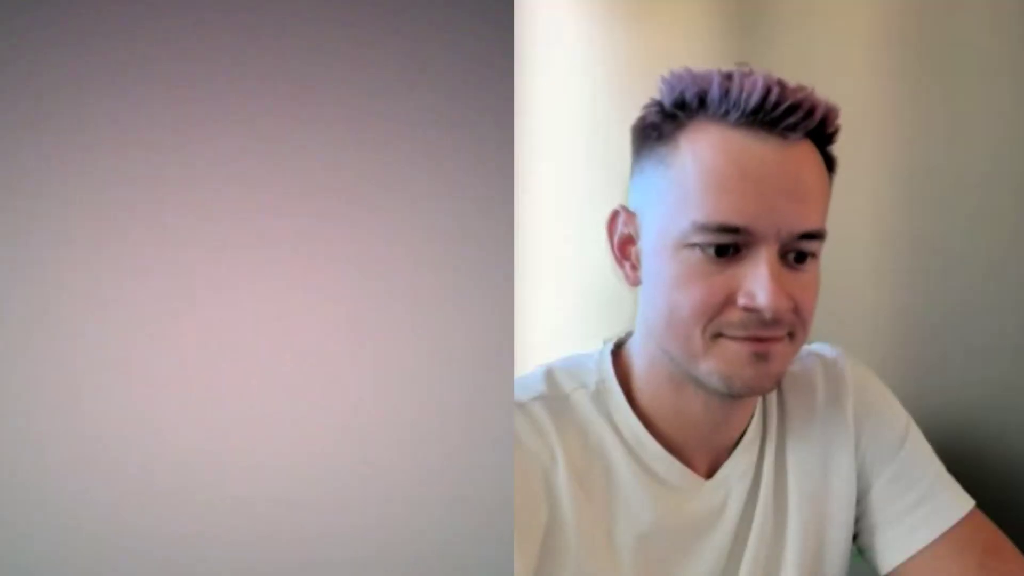
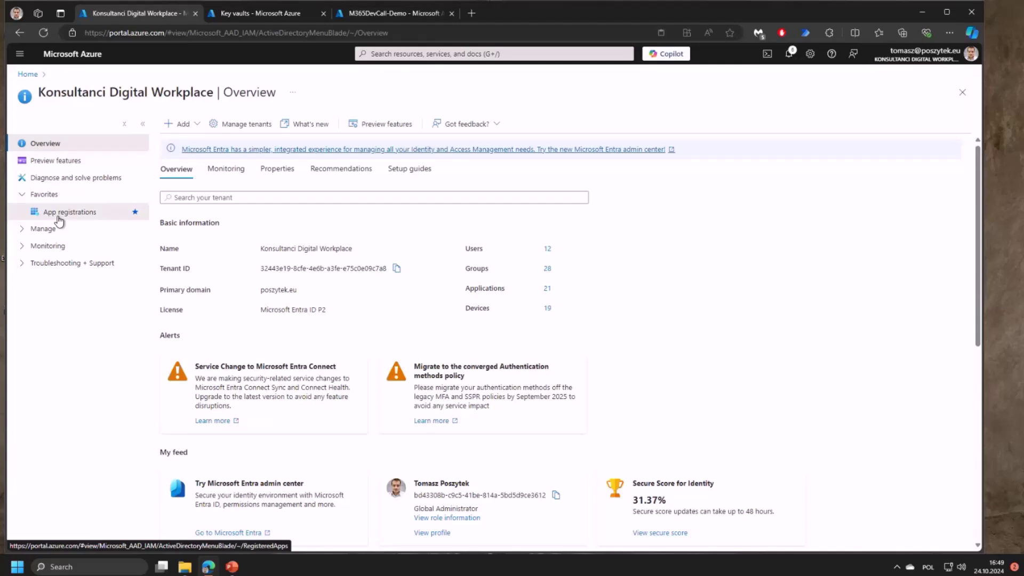
# - Show the GraphAPI app registration's API permissions: Mail.ReadBasic.All and User.Read
pyautogui.click(59, 216)
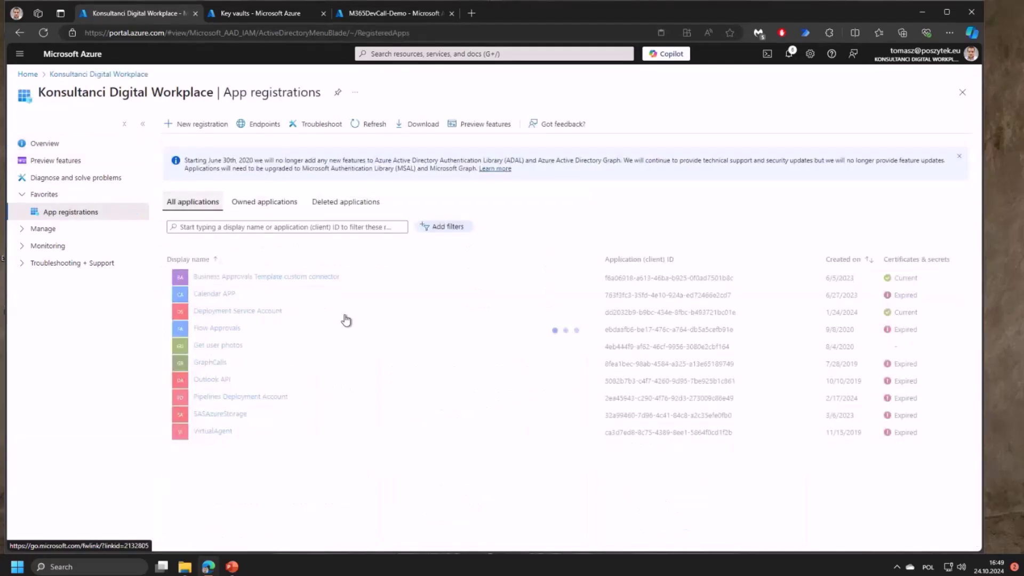
pyautogui.click(210, 442)
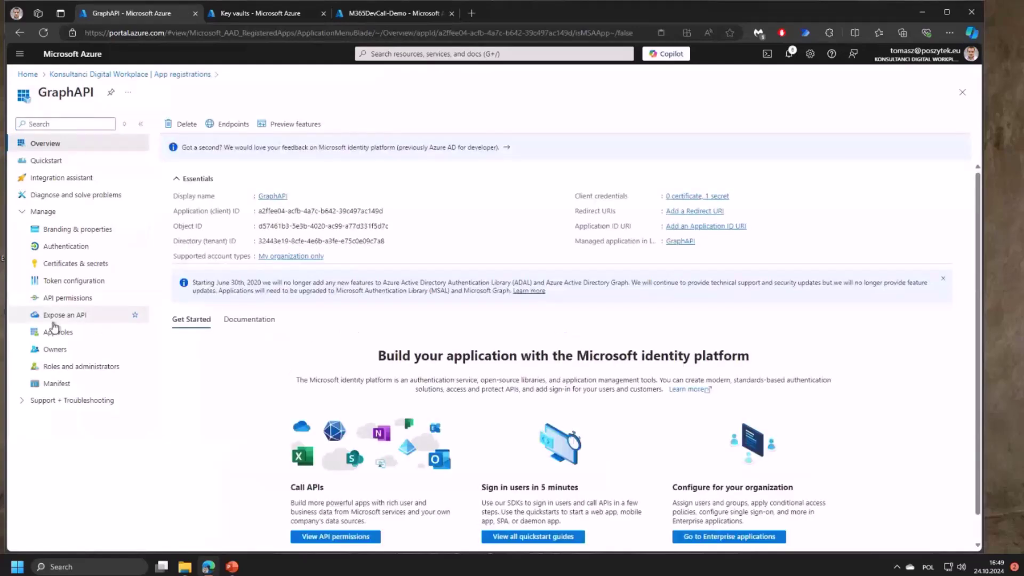
pyautogui.click(71, 298)
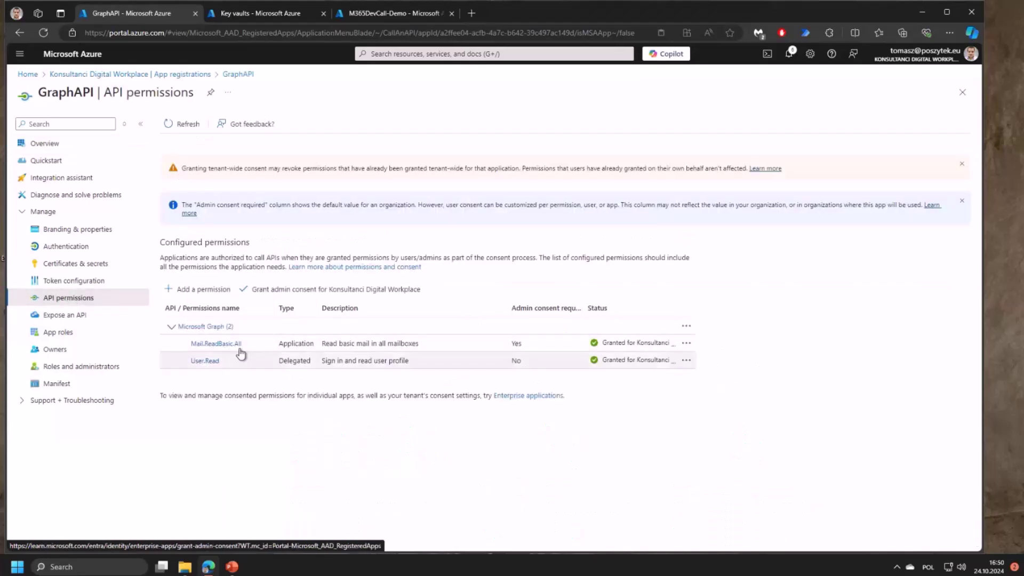
pyautogui.click(206, 289)
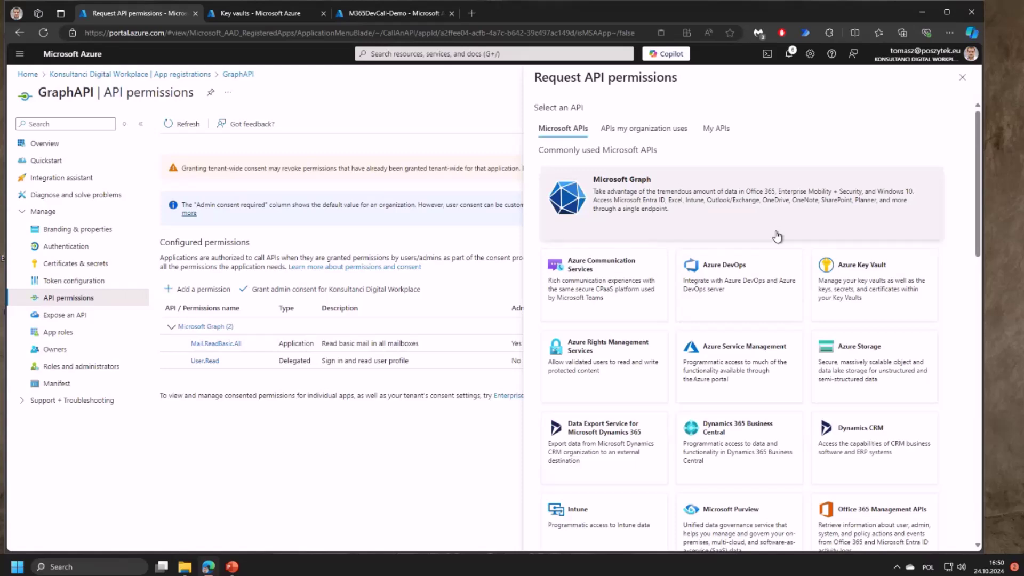
pyautogui.click(721, 220)
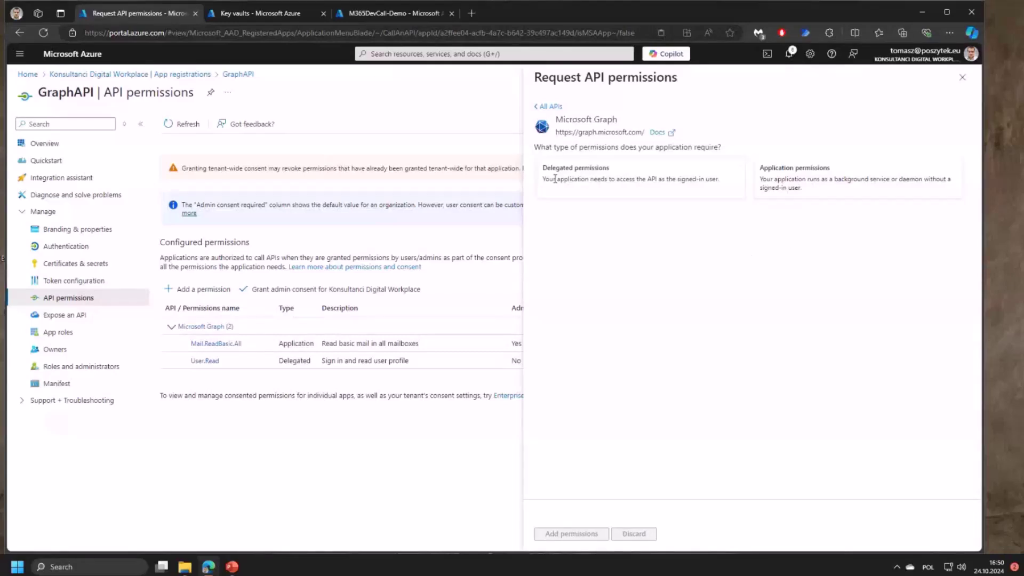
pyautogui.click(800, 181)
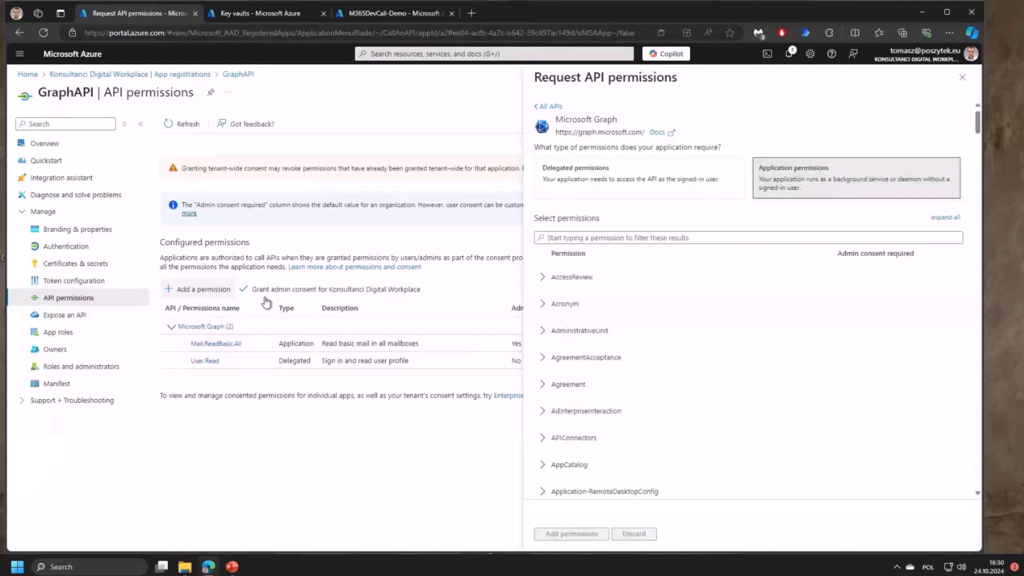
pyautogui.scroll(-5, 800, 267)
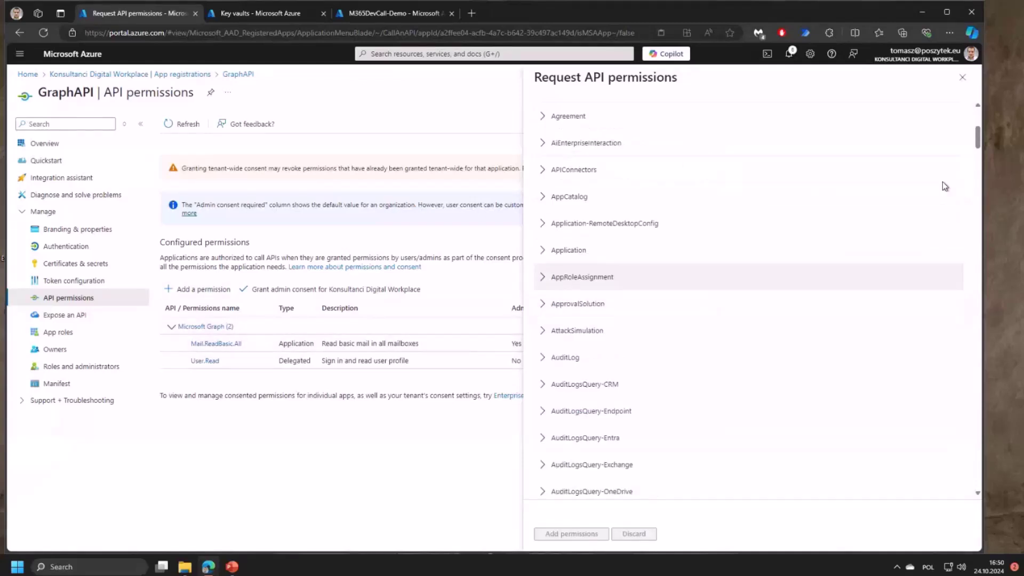
pyautogui.scroll(-1, 977, 170)
pyautogui.scroll(-15, 974, 240)
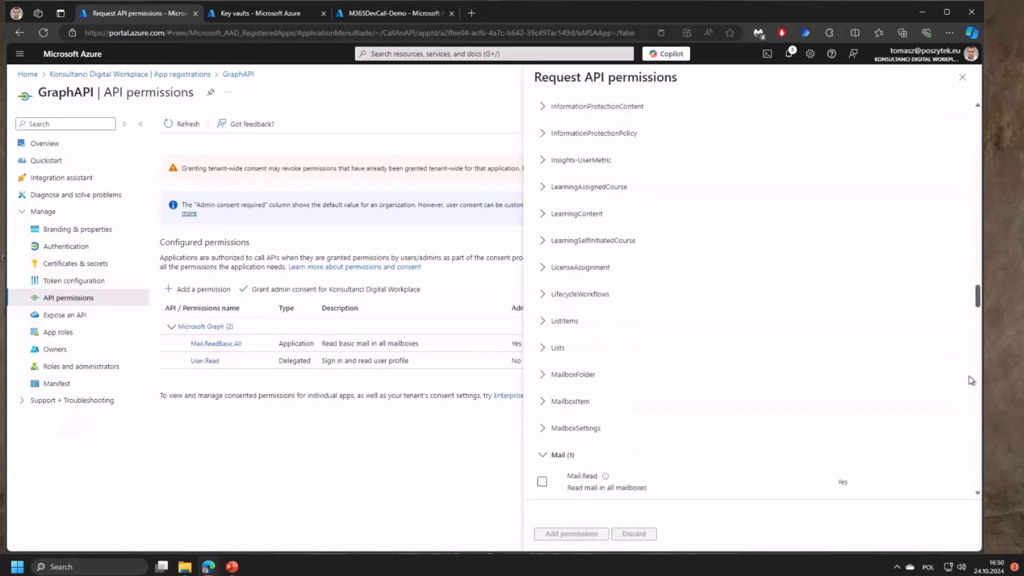
pyautogui.scroll(-15, 971, 379)
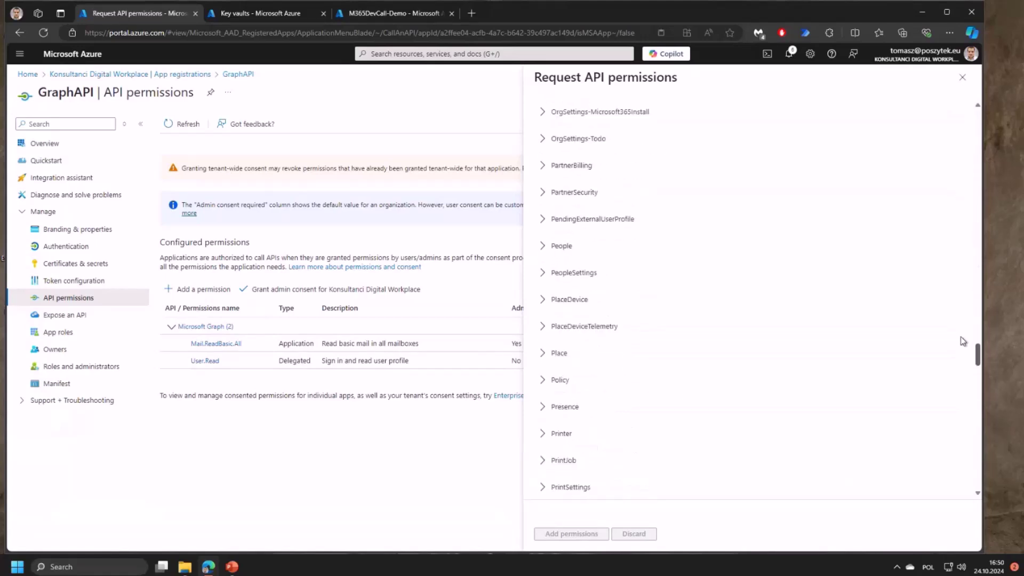
pyautogui.click(963, 80)
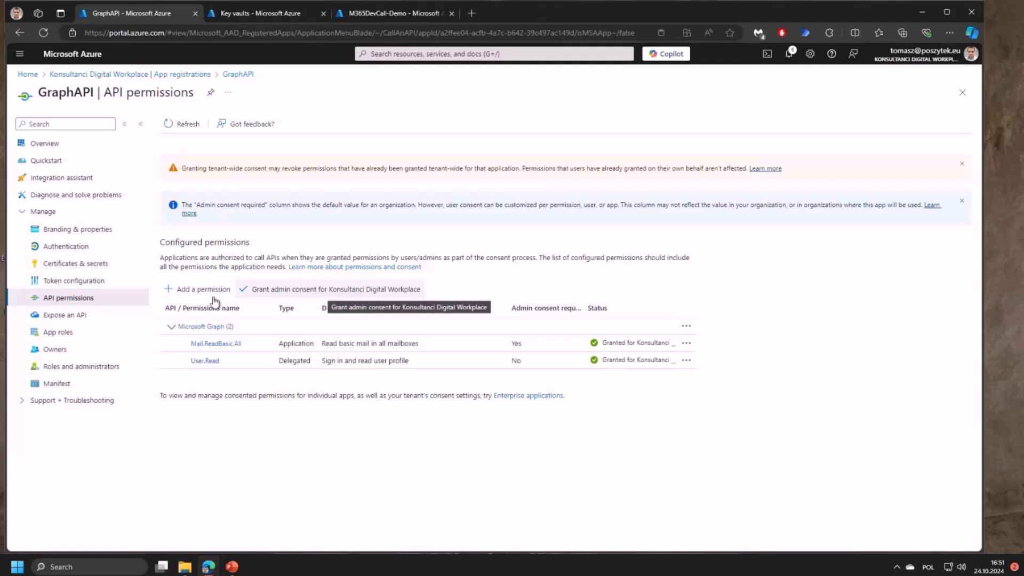
# - View GraphAPI's client secrets, preview new-secret expiry options, cancel, and highlight the GraphAPIrequests secret
pyautogui.click(81, 268)
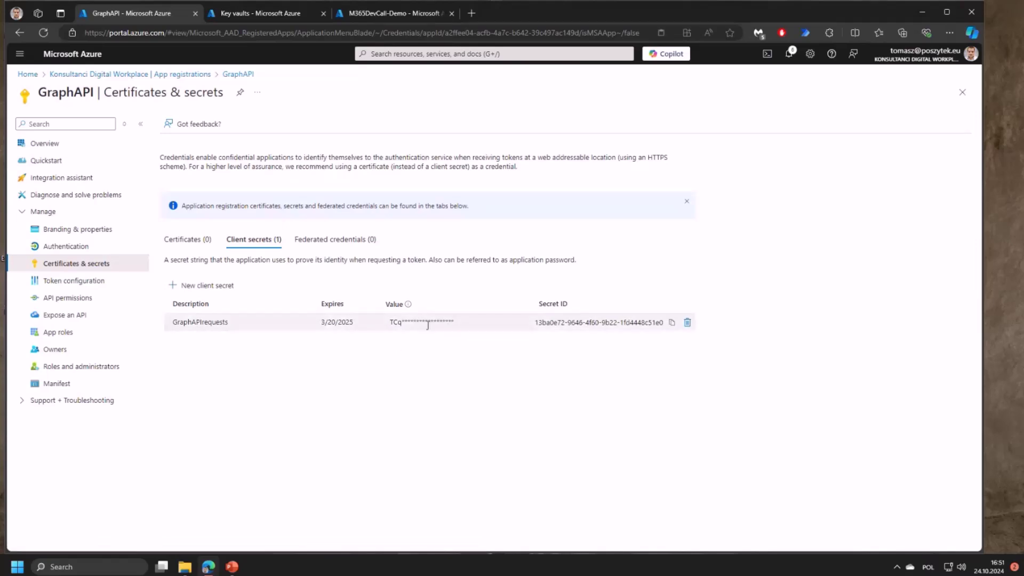
pyautogui.click(200, 287)
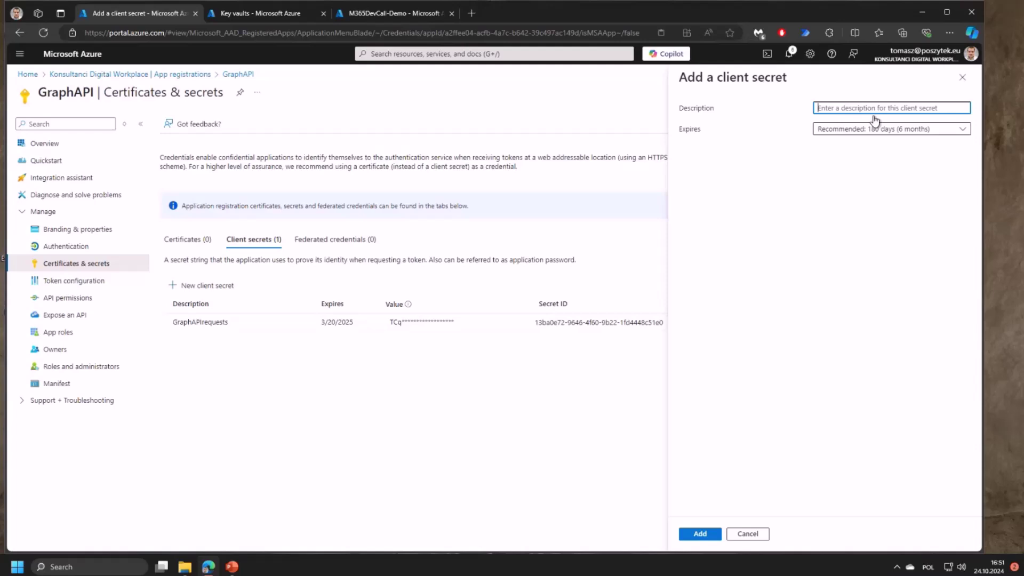
pyautogui.click(875, 128)
pyautogui.click(747, 534)
pyautogui.moveTo(465, 321); pyautogui.dragTo(374, 332)
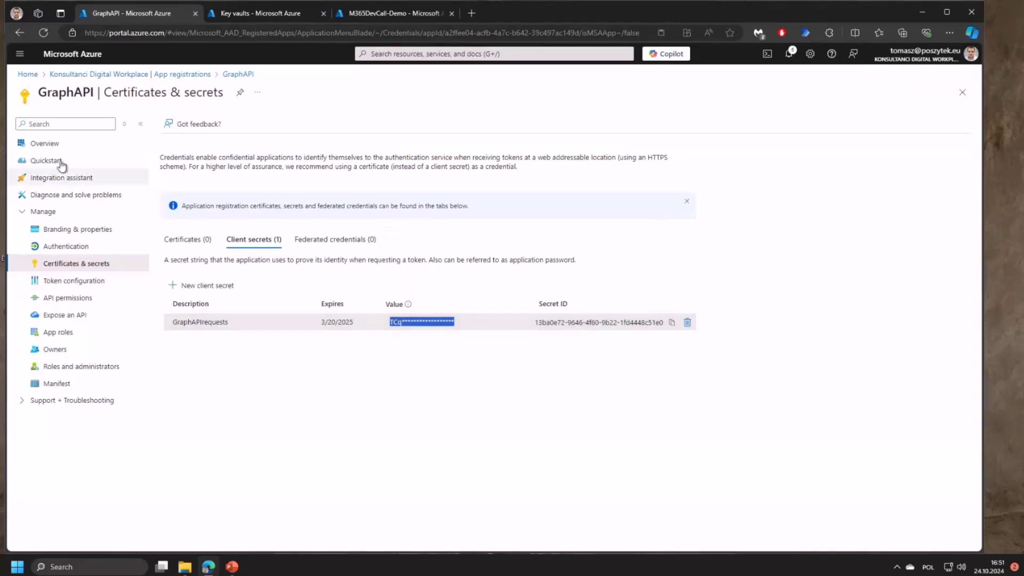
# - Return to GraphAPI's Overview and highlight its application (client) ID and directory (tenant) ID
pyautogui.click(46, 143)
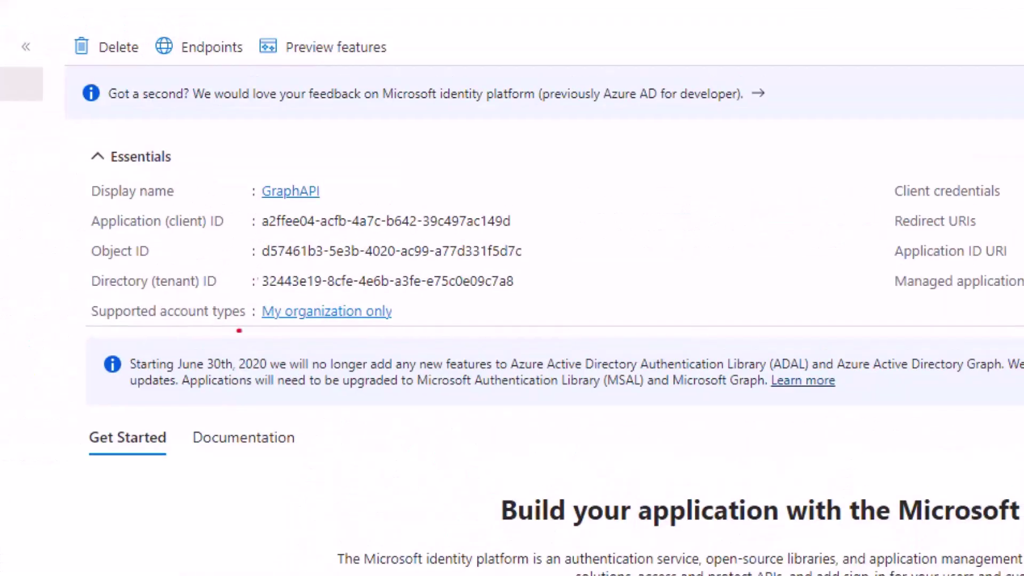
pyautogui.moveTo(258, 291); pyautogui.dragTo(509, 298)
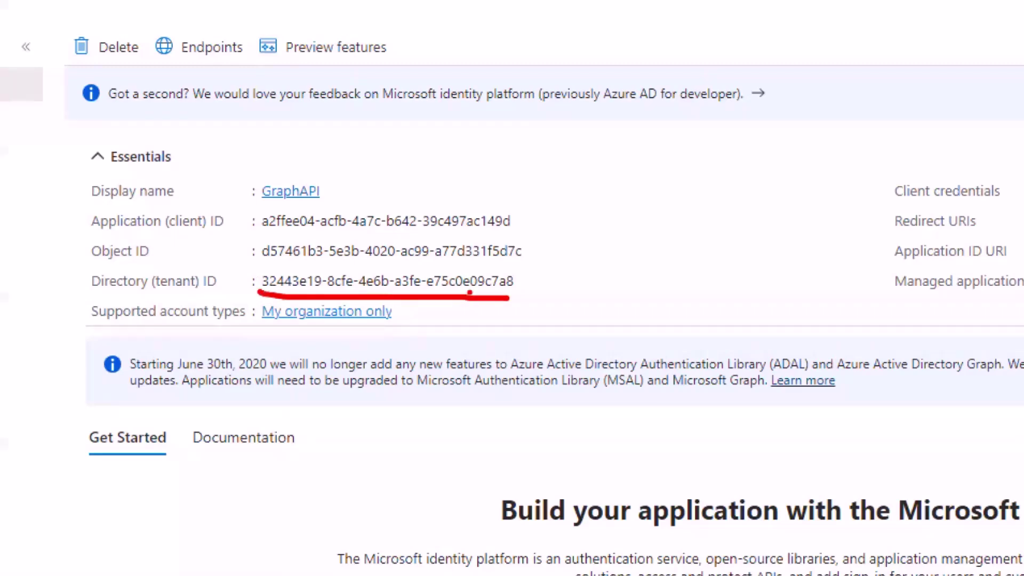
pyautogui.moveTo(263, 234); pyautogui.dragTo(421, 241)
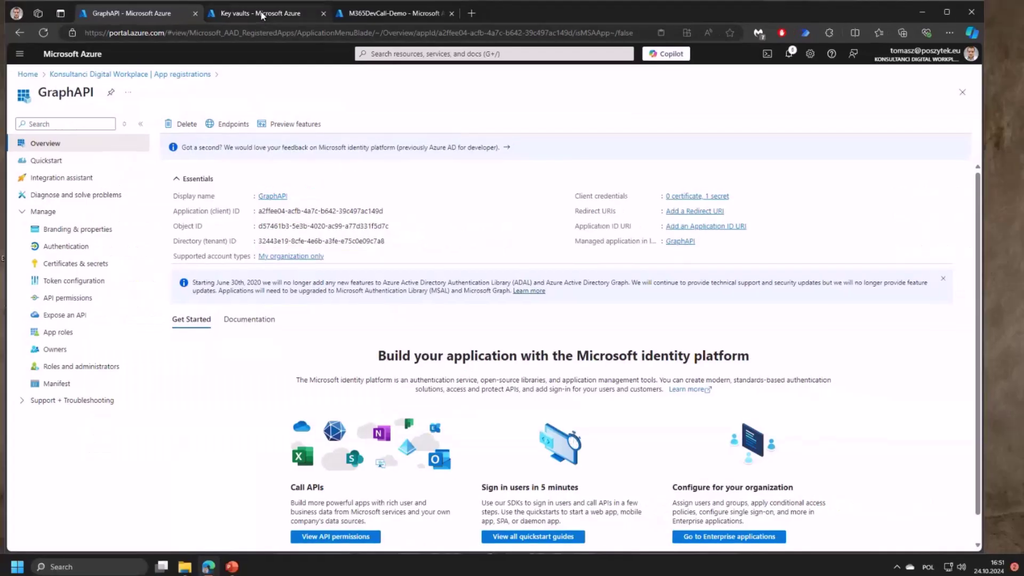
# - Open tposz-key-vault, review its role-based access configuration, then list its secrets
pyautogui.click(260, 14)
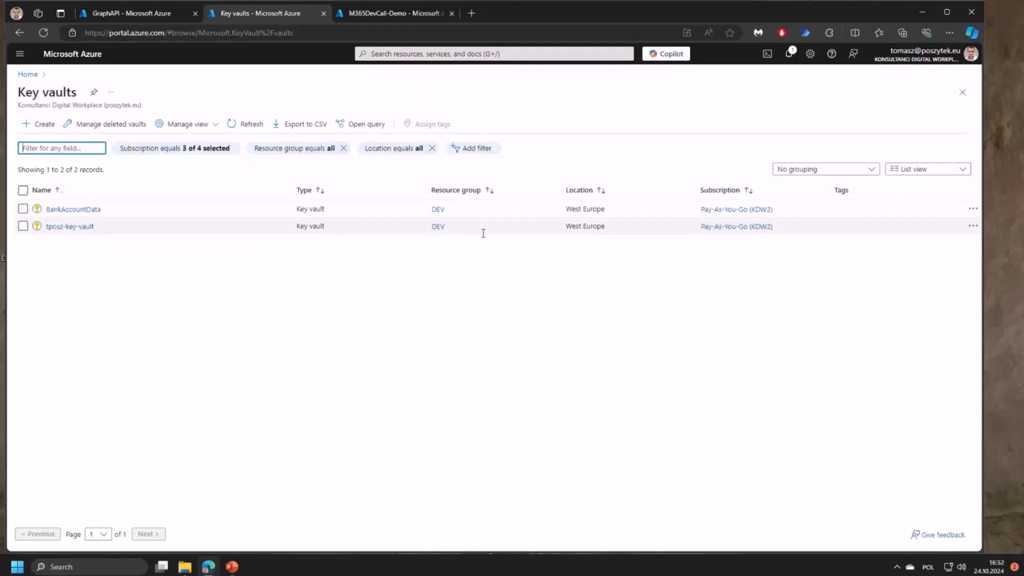
pyautogui.click(72, 228)
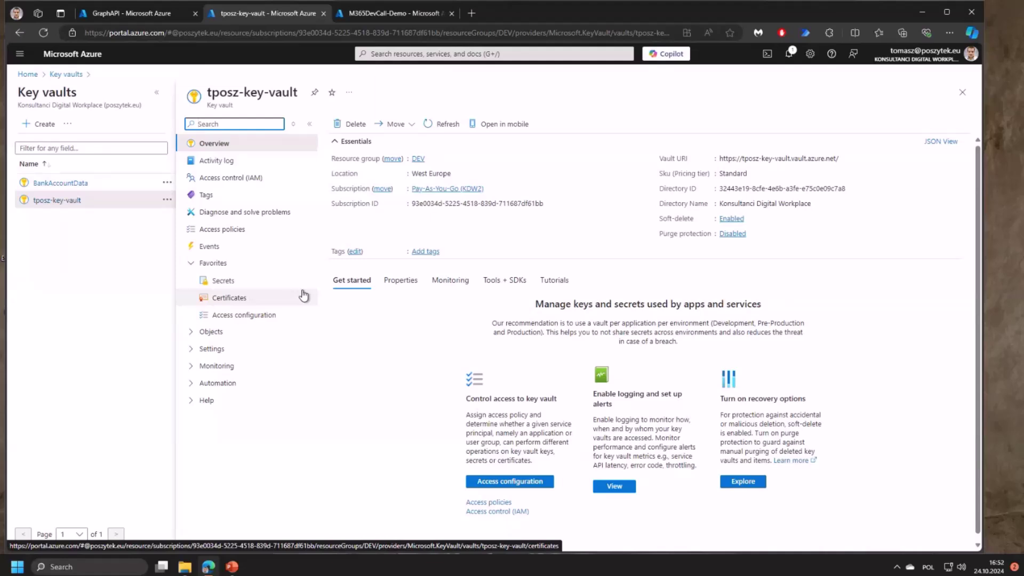
pyautogui.click(251, 320)
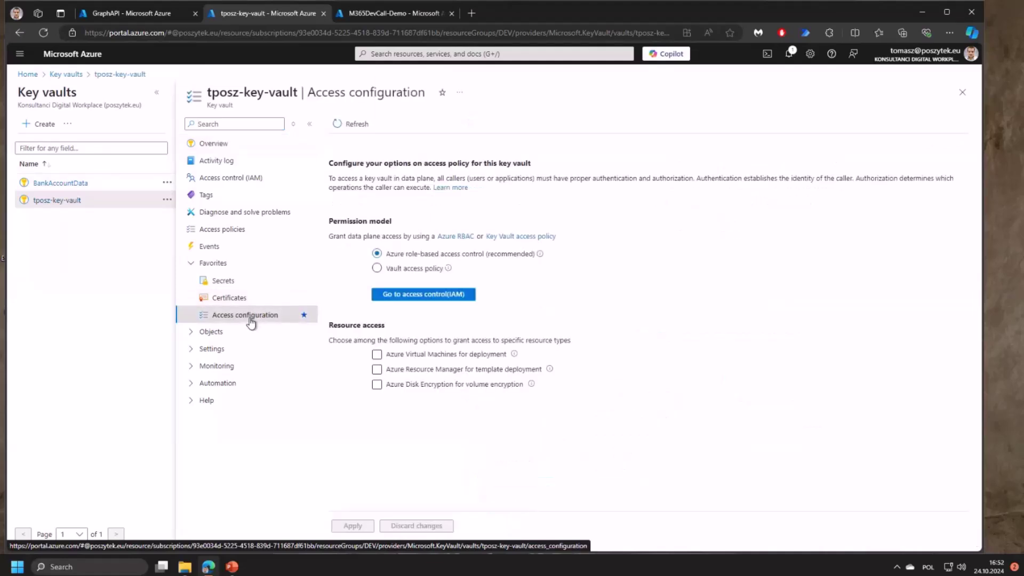
pyautogui.click(406, 271)
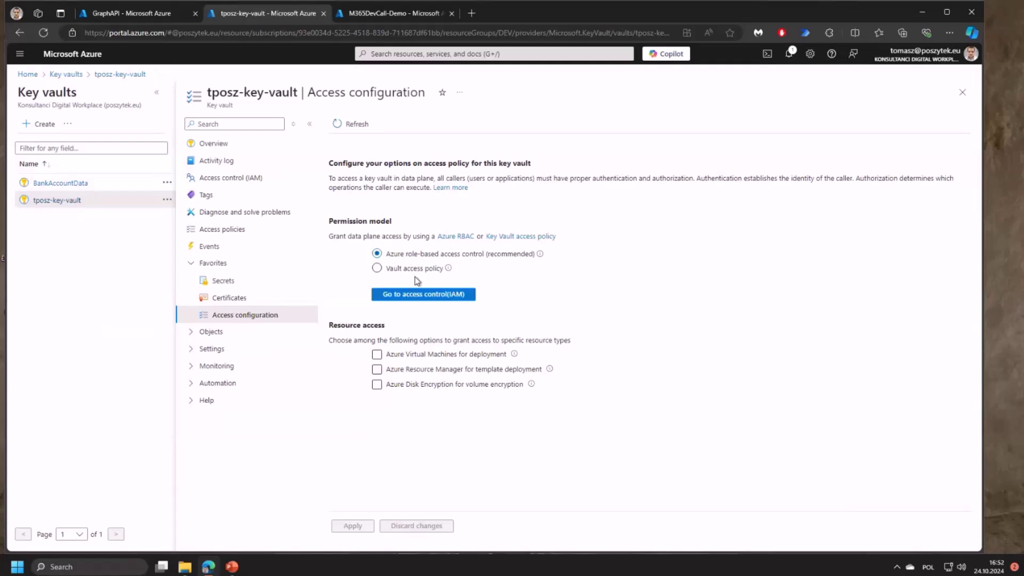
pyautogui.doubleClick(489, 257)
pyautogui.click(511, 291)
pyautogui.click(231, 282)
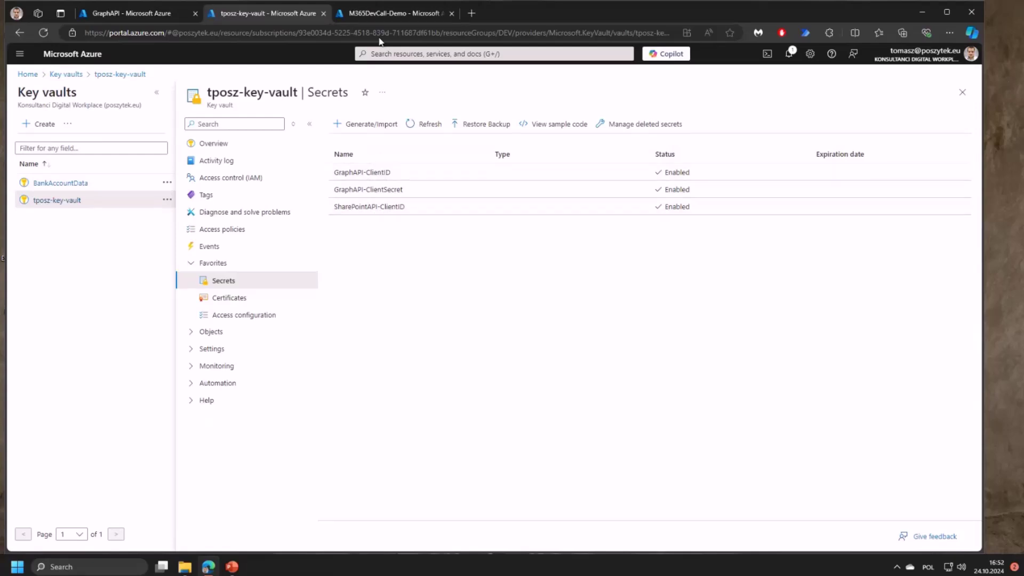
# - Switch to the M365DevCall-Demo designer and pan until the HTTP trigger is visible
pyautogui.click(393, 13)
pyautogui.moveTo(720, 251); pyautogui.dragTo(741, 314)
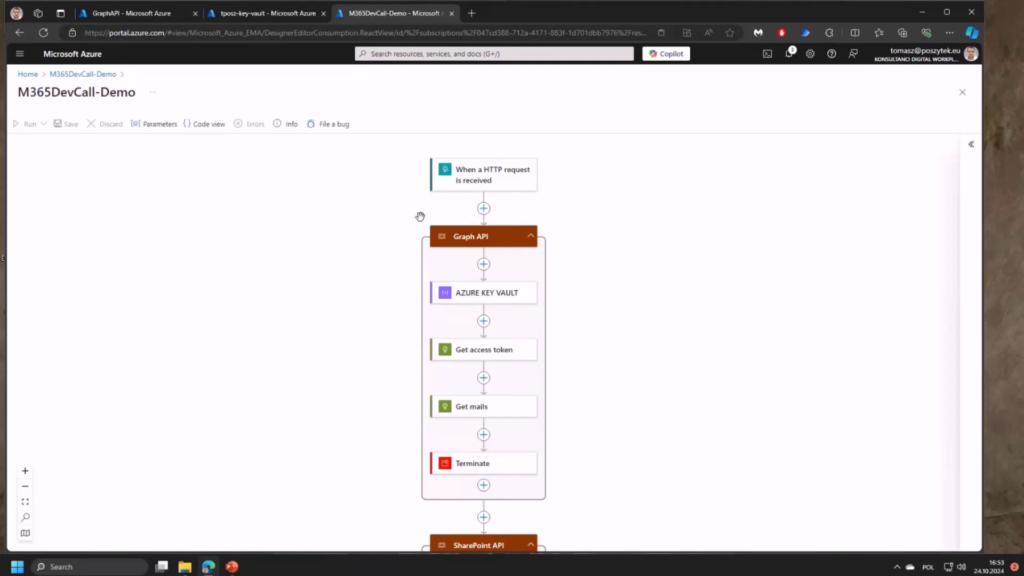
# - Go to the M365DevCall-Demo logic app and show its Identity settings
pyautogui.click(81, 76)
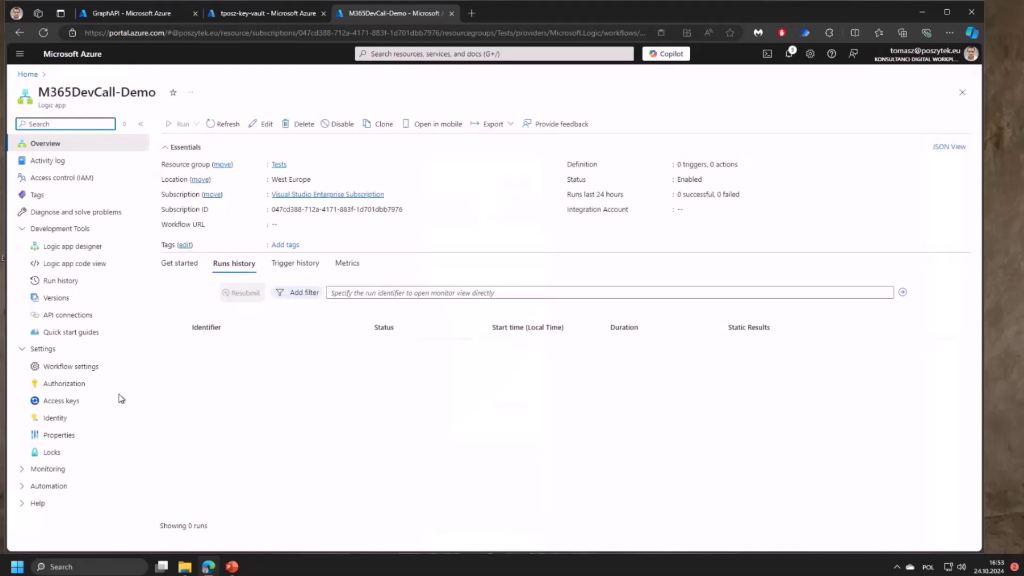
pyautogui.click(58, 420)
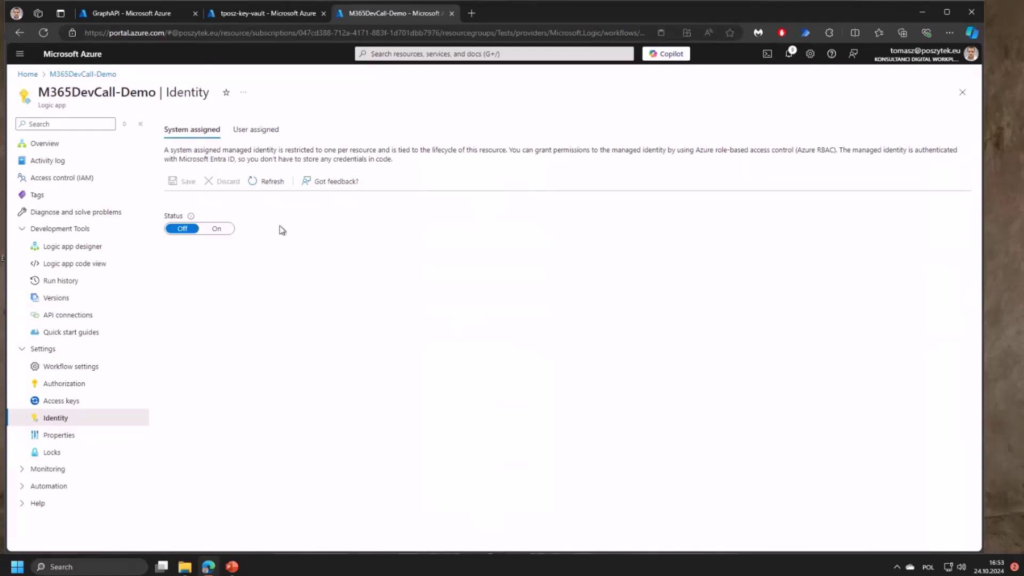
# - Turn on and save the logic app's system-assigned managed identity, then view its role assignments
pyautogui.click(217, 229)
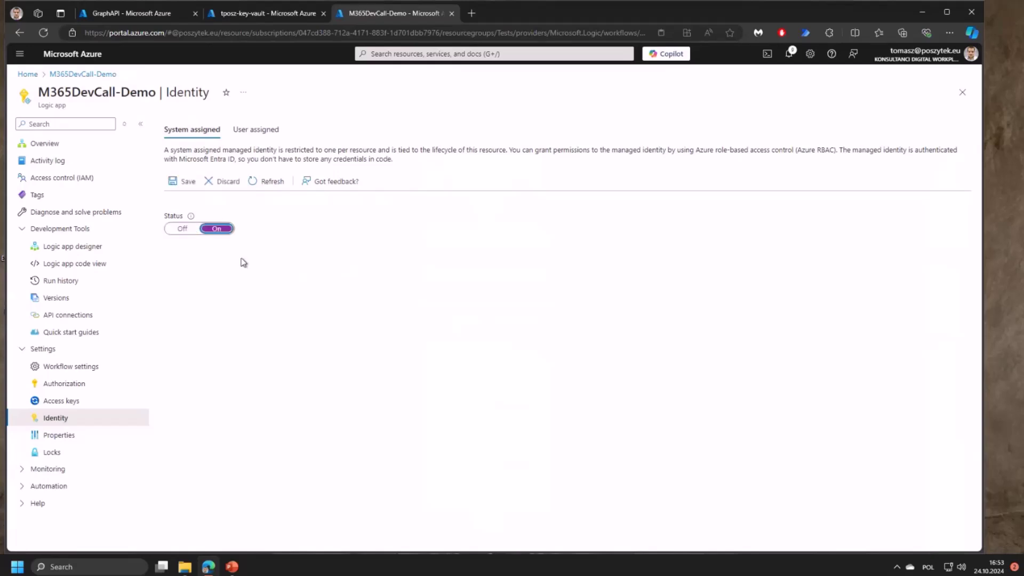
pyautogui.click(182, 181)
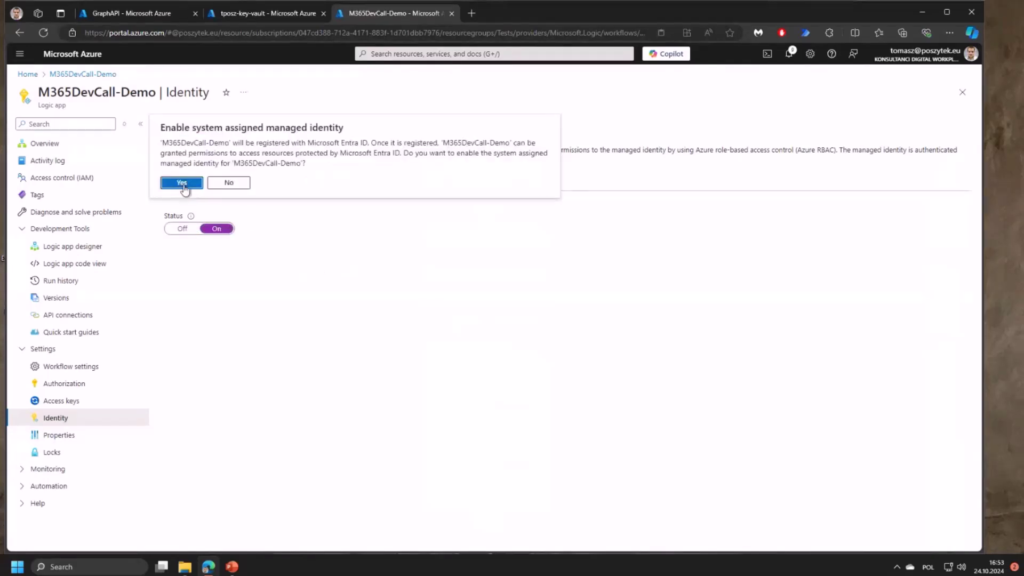
pyautogui.click(183, 184)
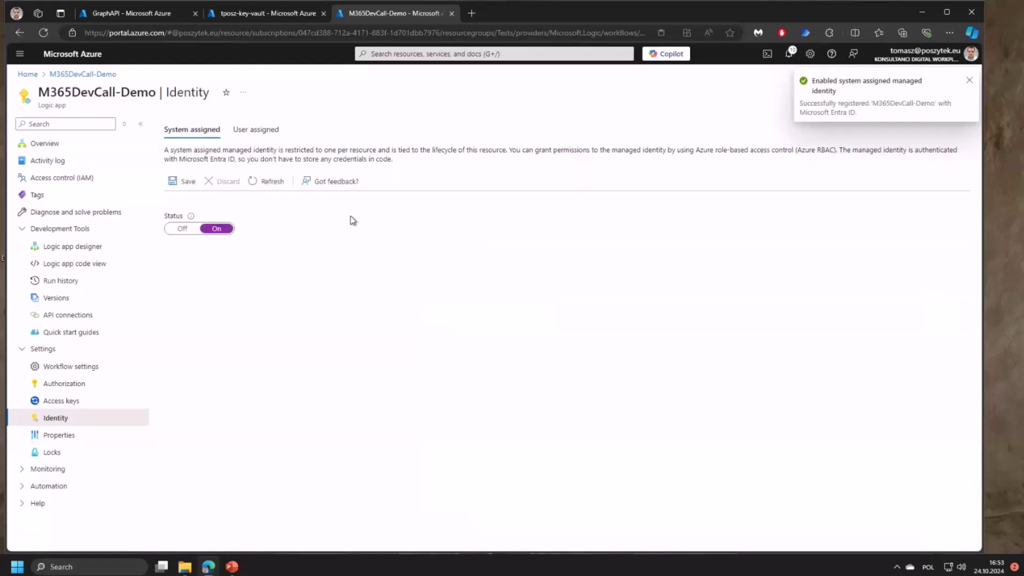
pyautogui.click(203, 295)
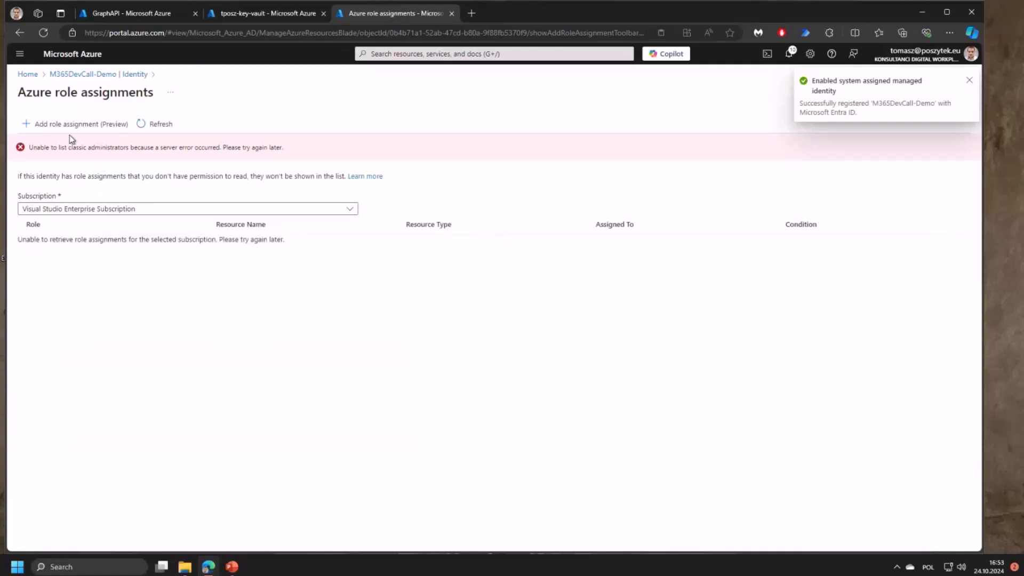
# - Start a role assignment scoped to Key Vault tposz-key-vault in subscription Pay-As-You-Go (KDW2)
pyautogui.click(49, 125)
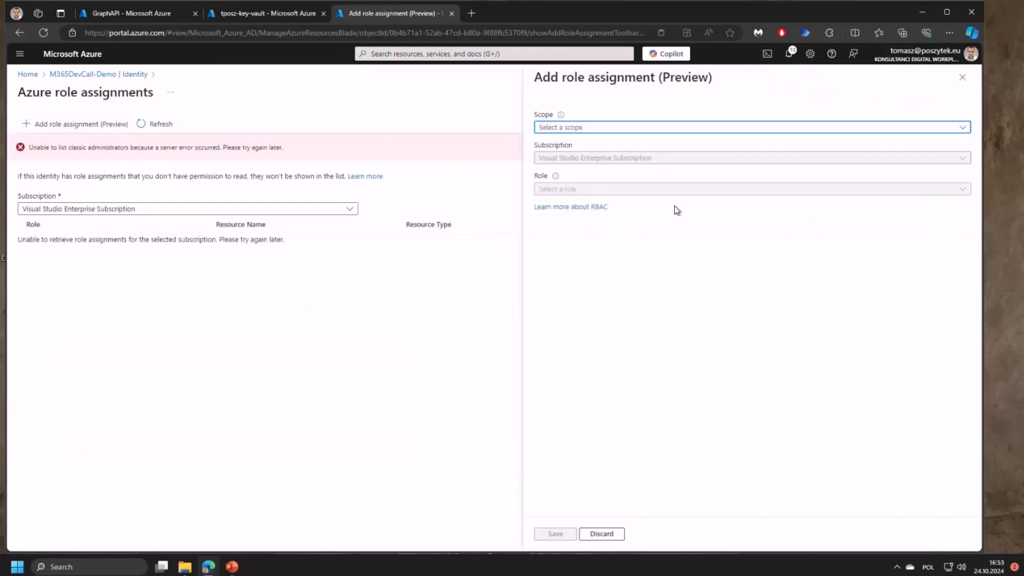
pyautogui.click(681, 128)
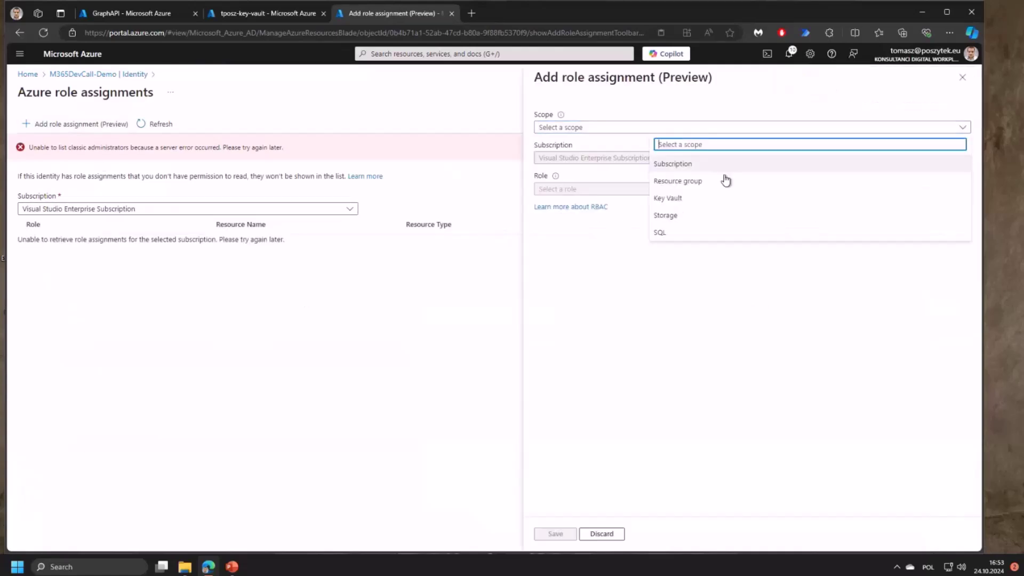
pyautogui.click(692, 205)
pyautogui.click(609, 160)
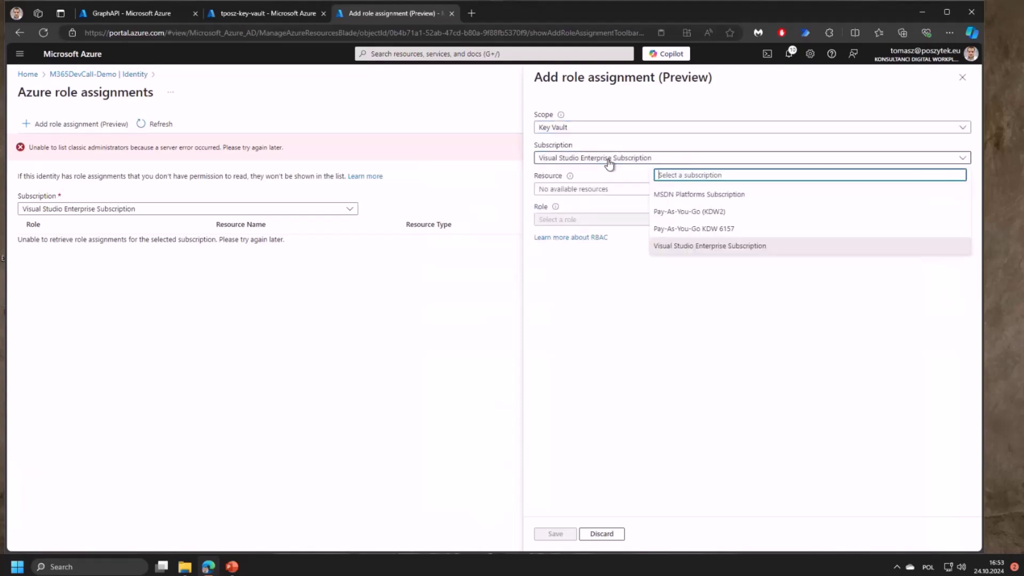
pyautogui.click(723, 213)
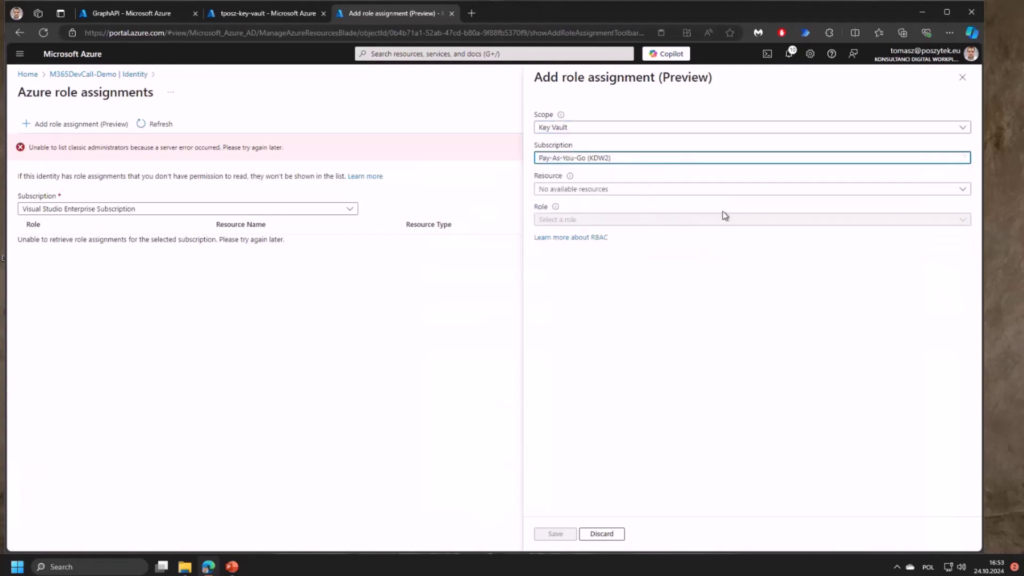
pyautogui.click(697, 190)
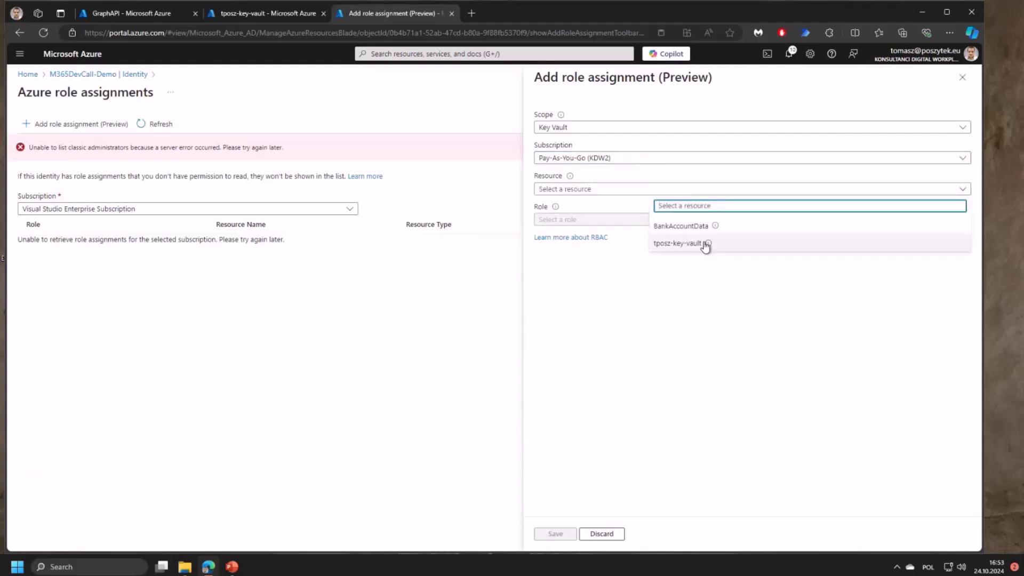
pyautogui.click(678, 243)
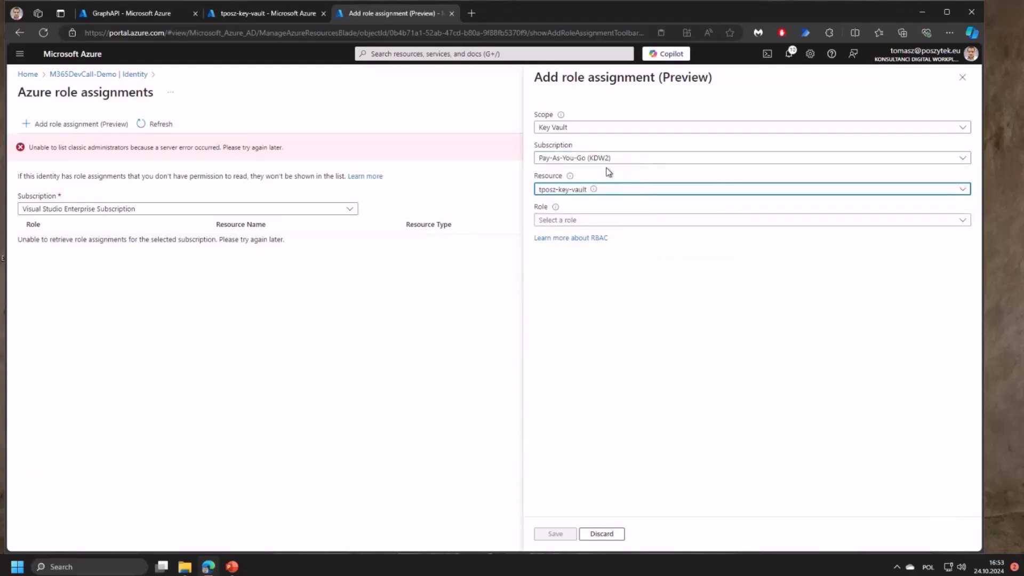
# - Choose the Key Vault Secrets User role and save the role assignment
pyautogui.click(605, 221)
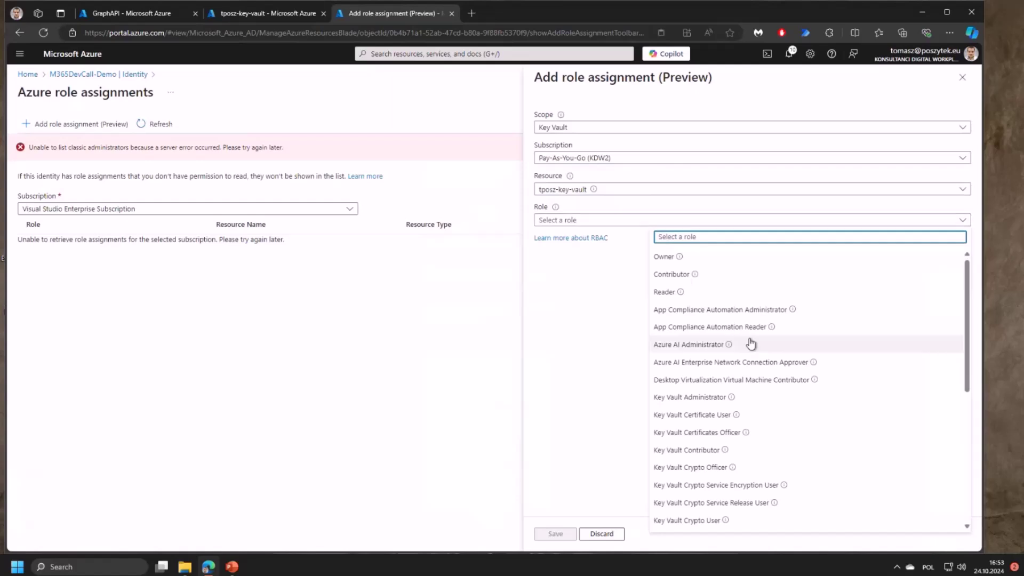
pyautogui.click(967, 310)
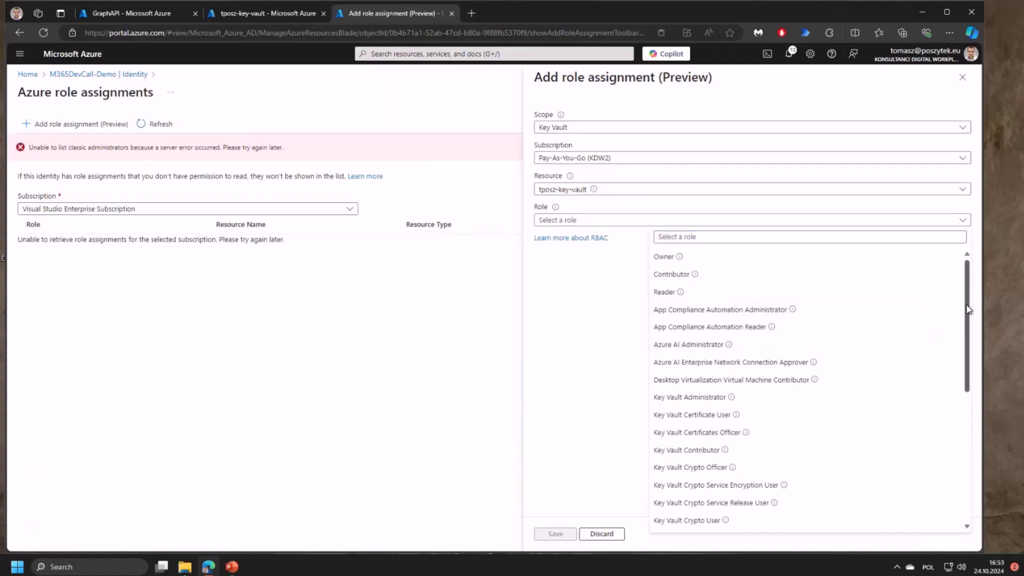
pyautogui.scroll(-1, 967, 320)
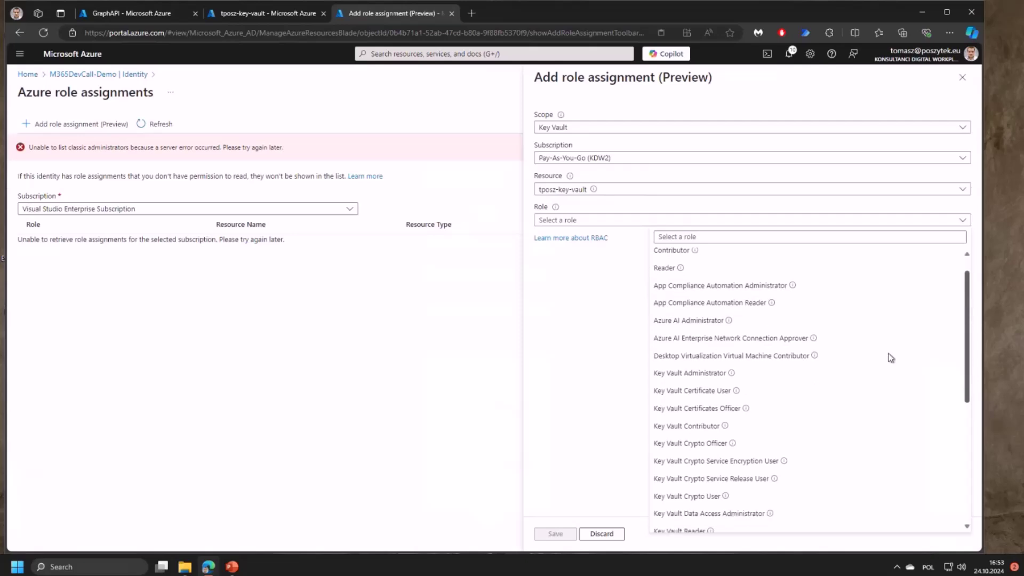
pyautogui.scroll(-2, 890, 357)
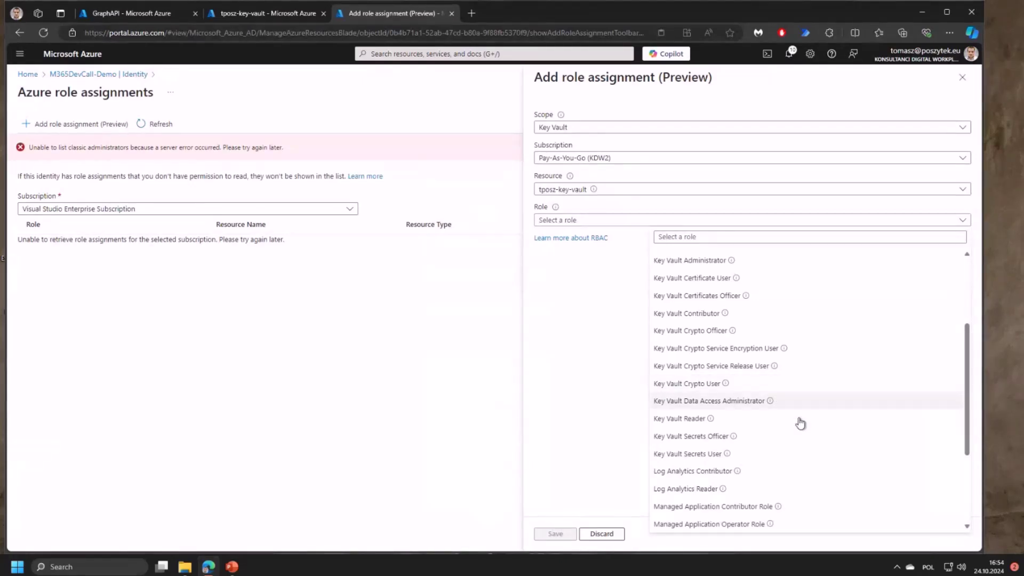
pyautogui.scroll(1, 800, 405)
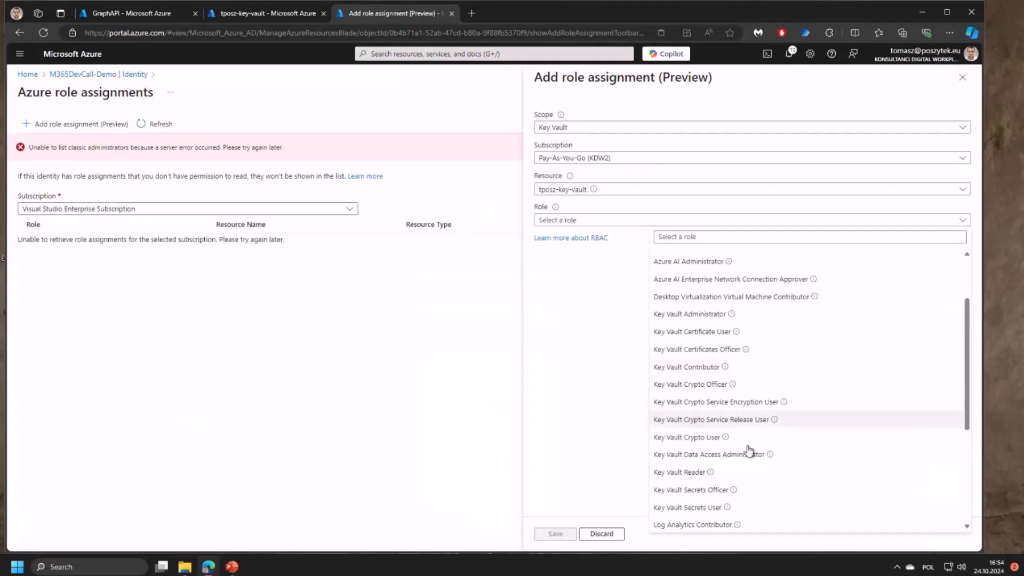
pyautogui.click(739, 507)
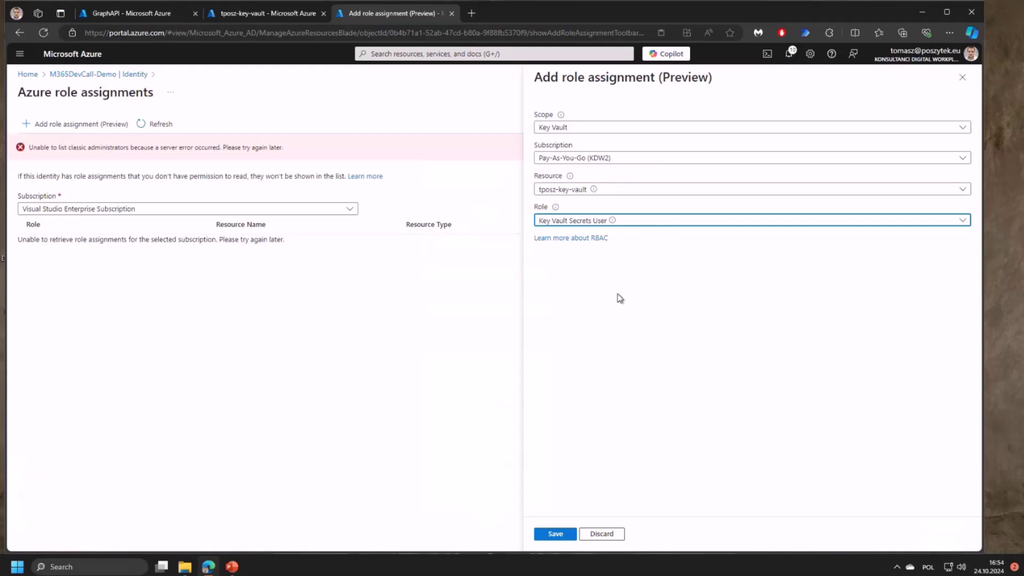
pyautogui.click(556, 535)
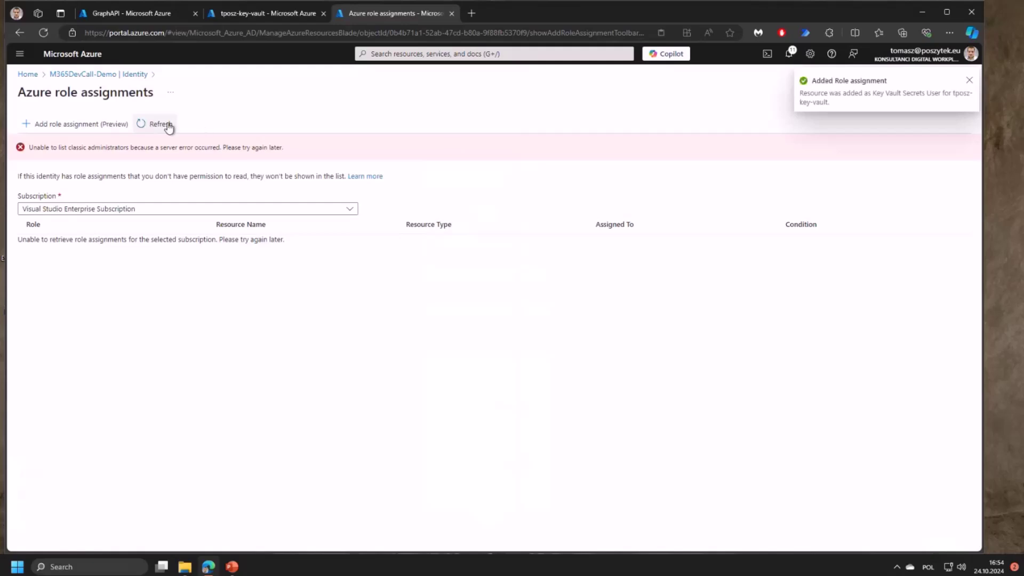
# - In the workflow designer, add a Key Vault Get secret action at the top of the Graph API scope
pyautogui.click(103, 75)
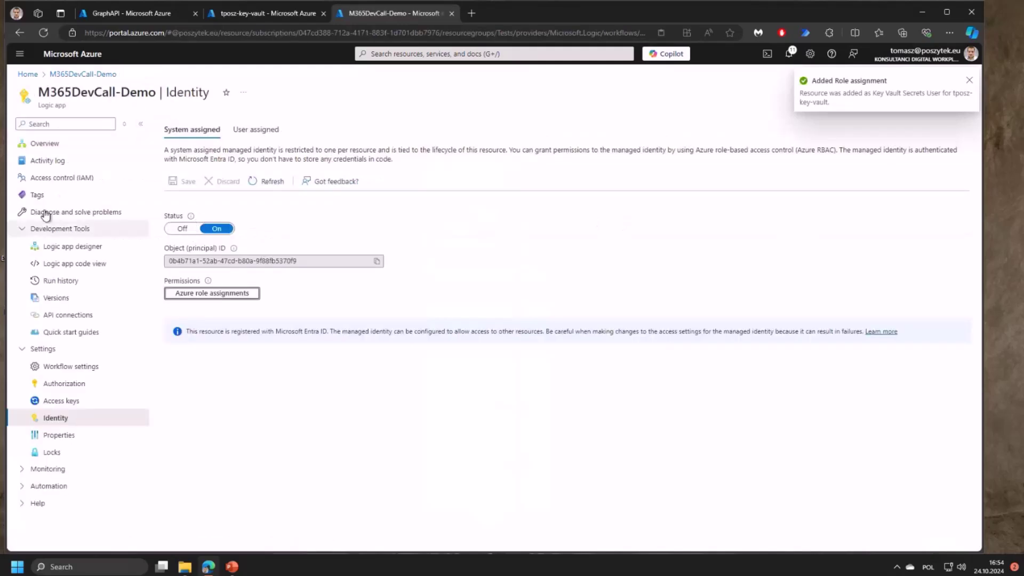
pyautogui.click(28, 248)
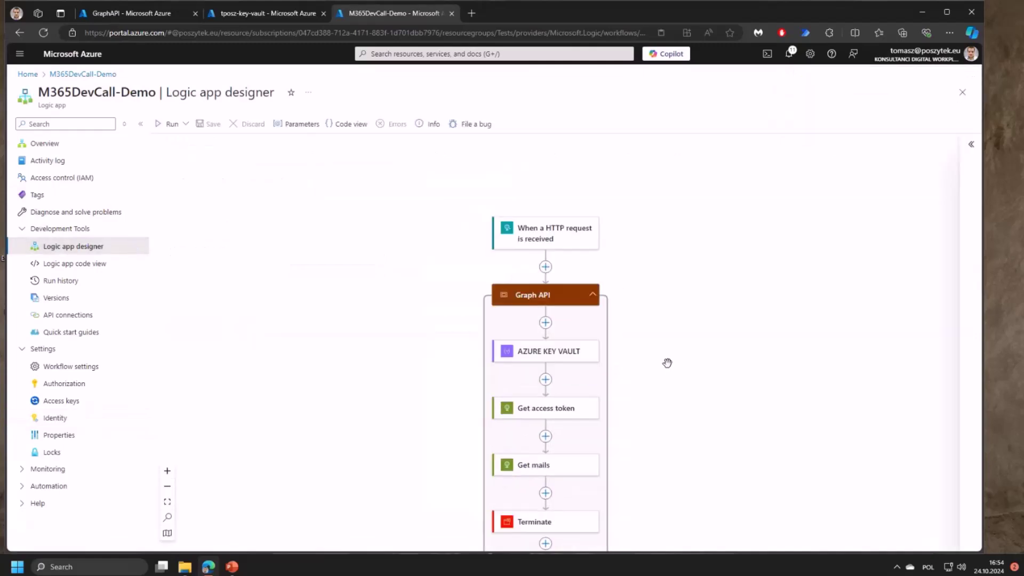
pyautogui.click(545, 322)
pyautogui.click(612, 319)
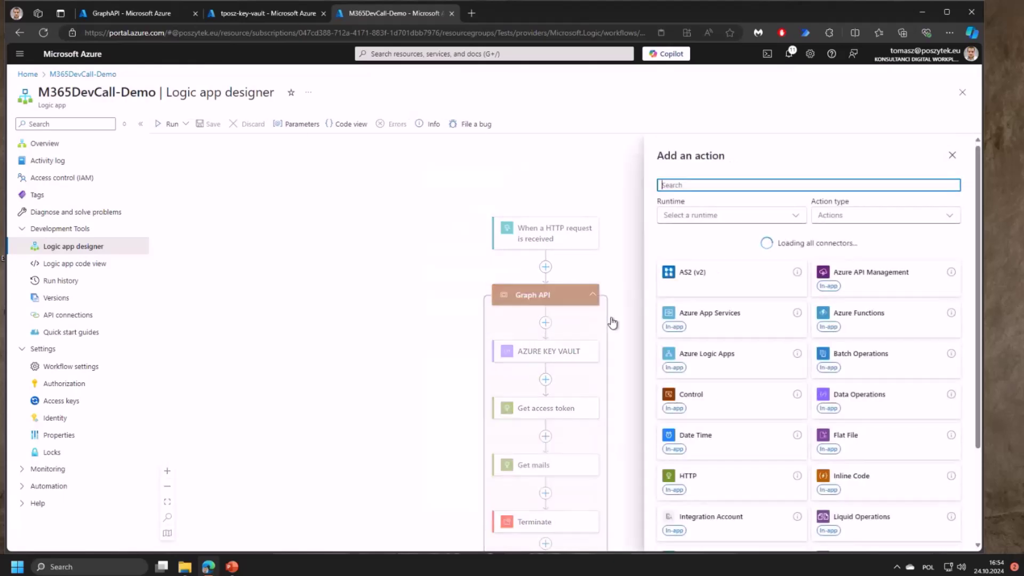
pyautogui.write('azure key')
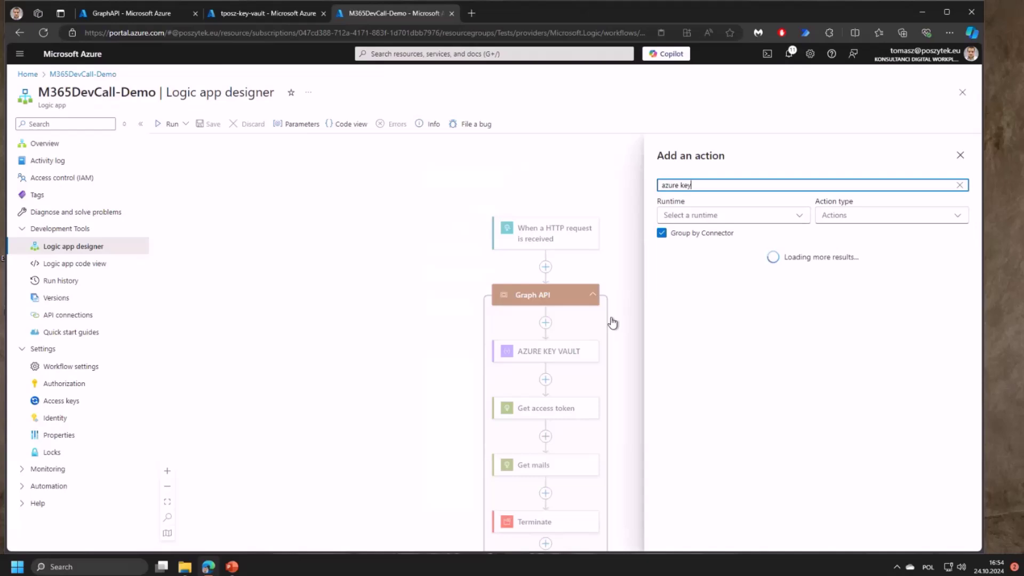
pyautogui.click(726, 365)
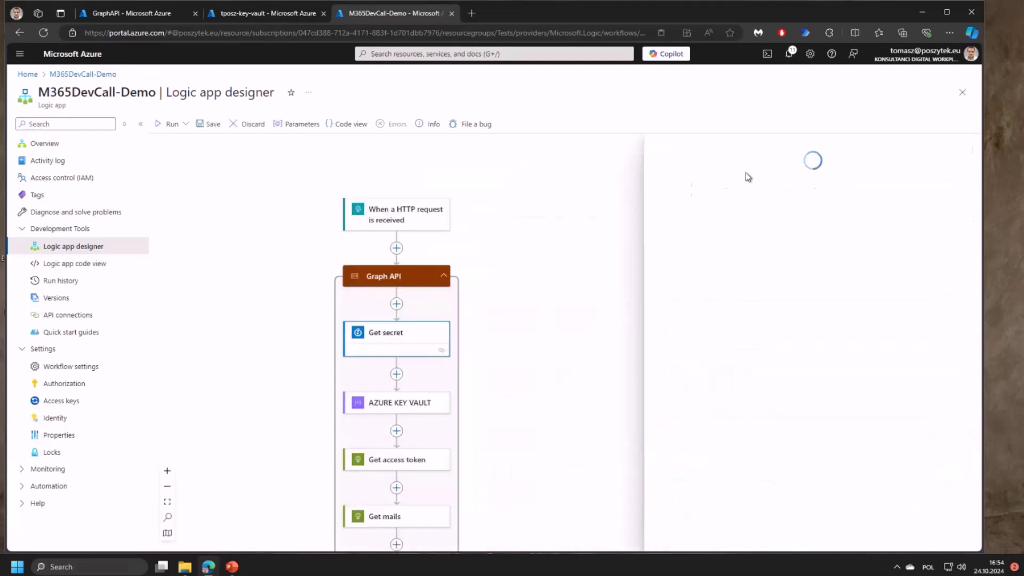
# - Rename the action 'Get secret - CLientID' and set it to read GraphAPI-ClientID
pyautogui.click(730, 150)
pyautogui.write('- CLientID')
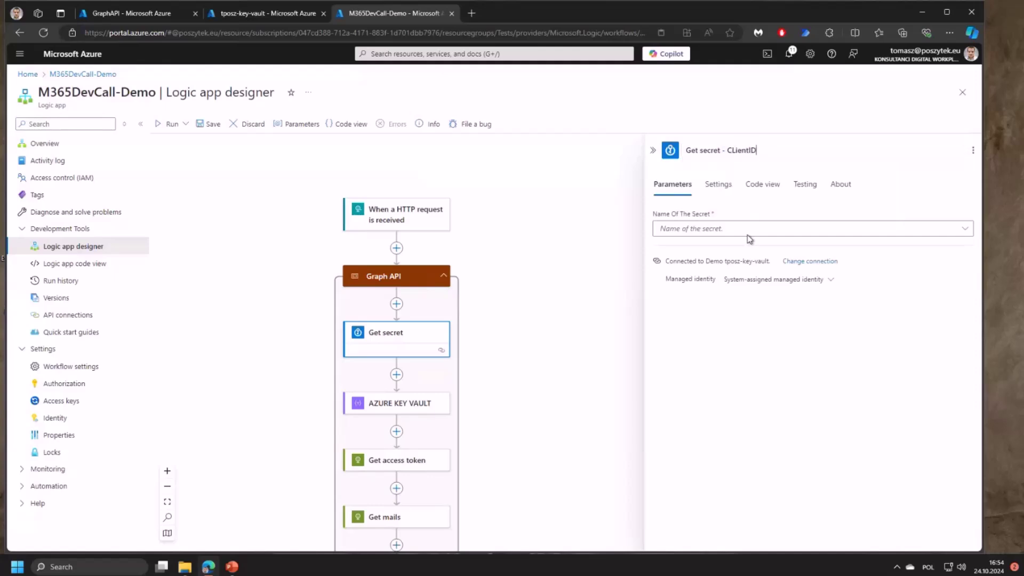
pyautogui.click(749, 238)
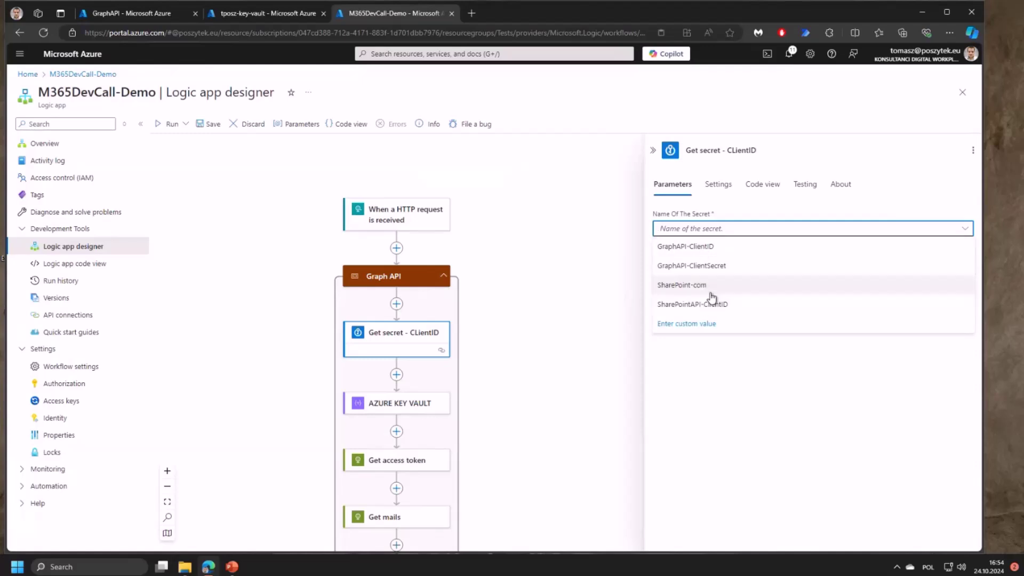
pyautogui.click(720, 248)
# - Copy the CLientID step, paste it directly below, and rename the copy 'Get secret - CLientSecret'
pyautogui.rightClick(425, 345)
pyautogui.click(463, 370)
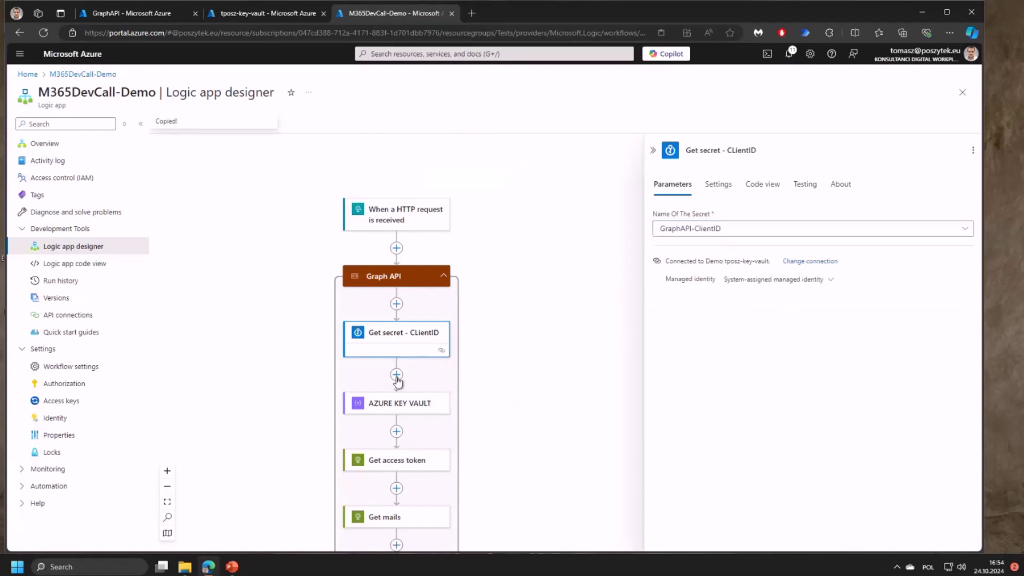
pyautogui.click(396, 375)
pyautogui.click(442, 400)
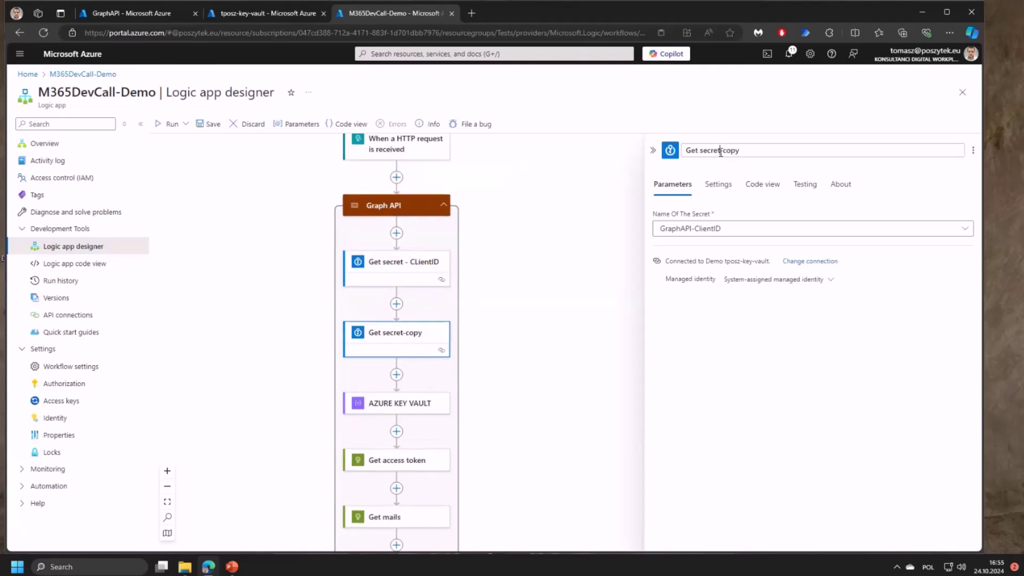
pyautogui.moveTo(720, 152); pyautogui.dragTo(800, 151)
pyautogui.write('- CLientSecret')
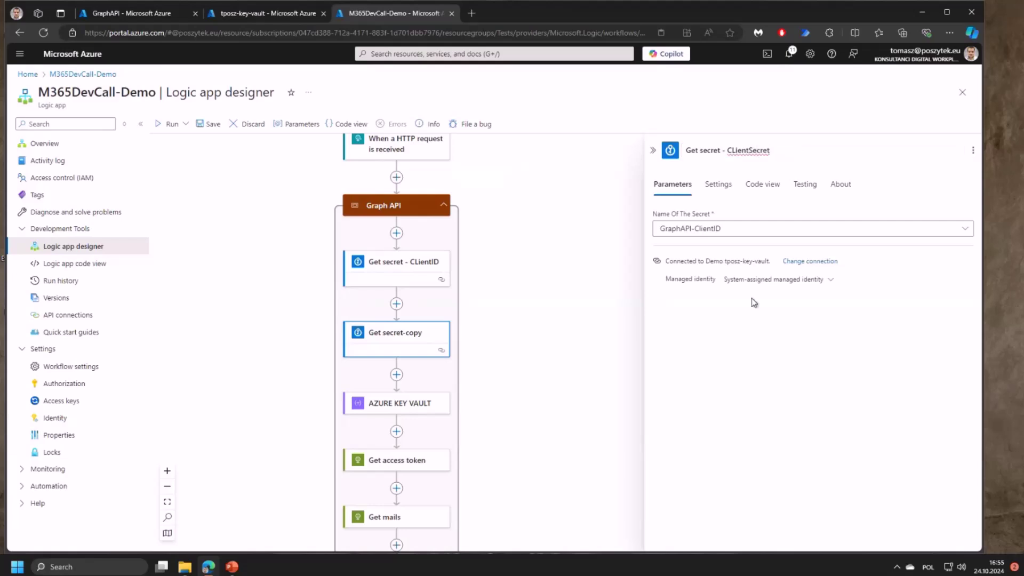
pyautogui.click(724, 193)
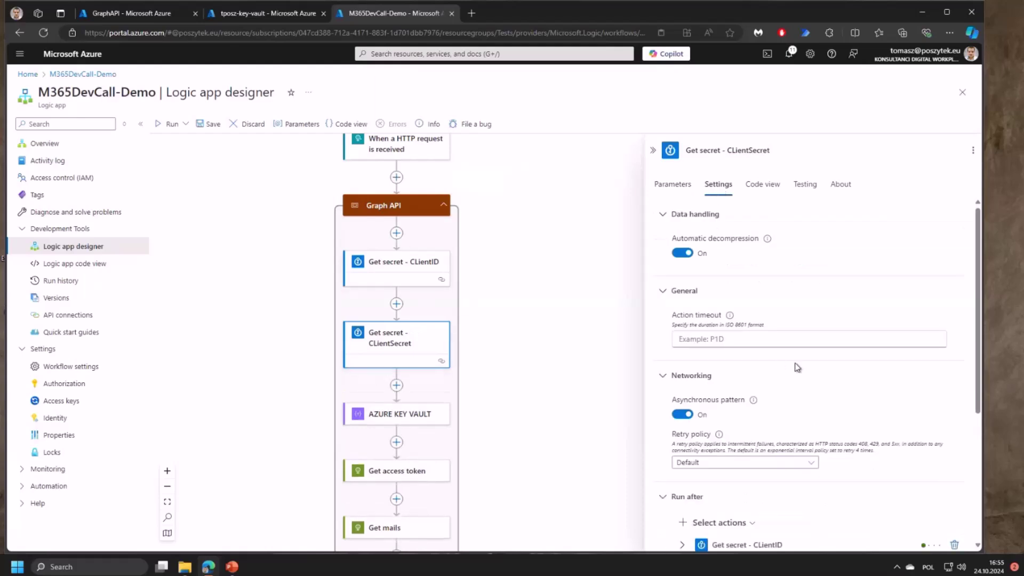
# - Switch Secure outputs on for the Get secret - CLientSecret step
pyautogui.scroll(-4, 798, 367)
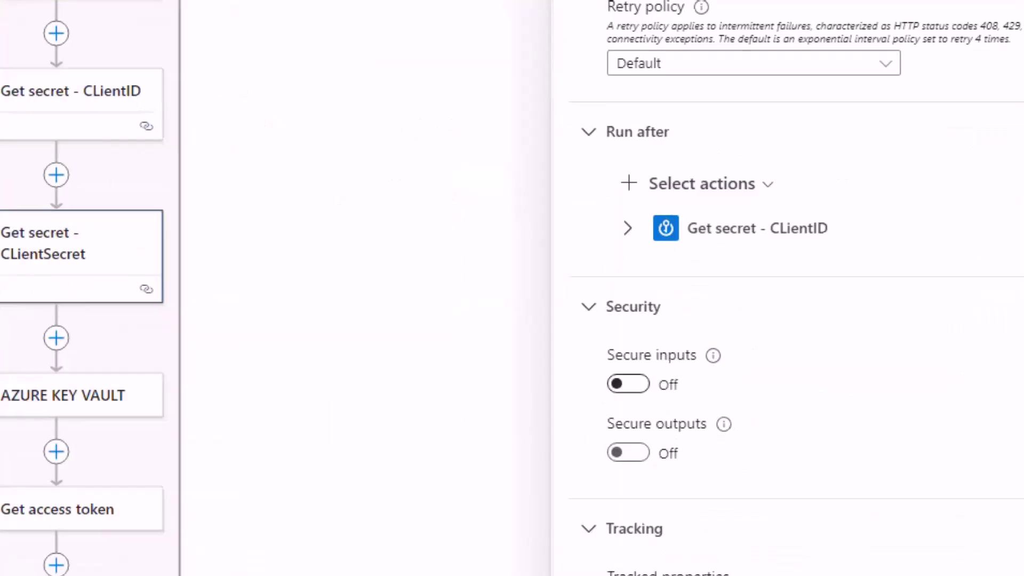
pyautogui.moveTo(600, 338)
pyautogui.mouseDown()
pyautogui.moveTo(579, 390)
pyautogui.moveTo(720, 477)
pyautogui.moveTo(746, 470)
pyautogui.mouseUp()
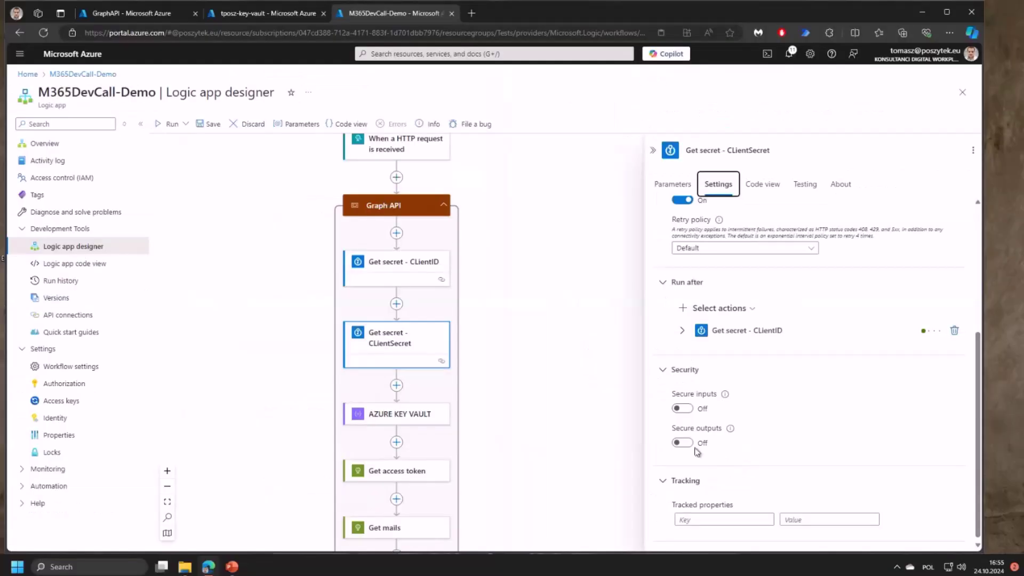
pyautogui.click(683, 443)
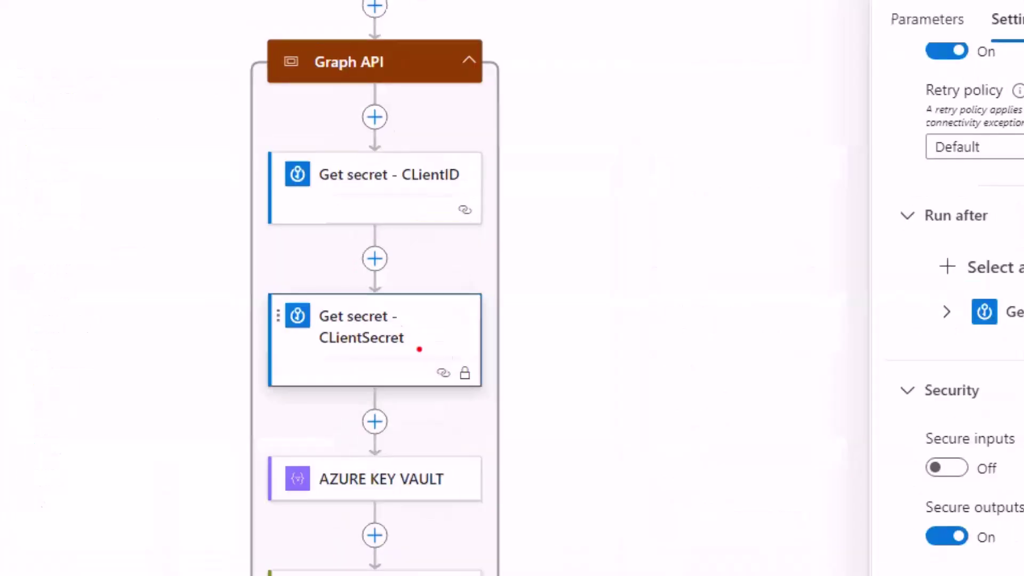
pyautogui.moveTo(440, 350); pyautogui.dragTo(440, 374)
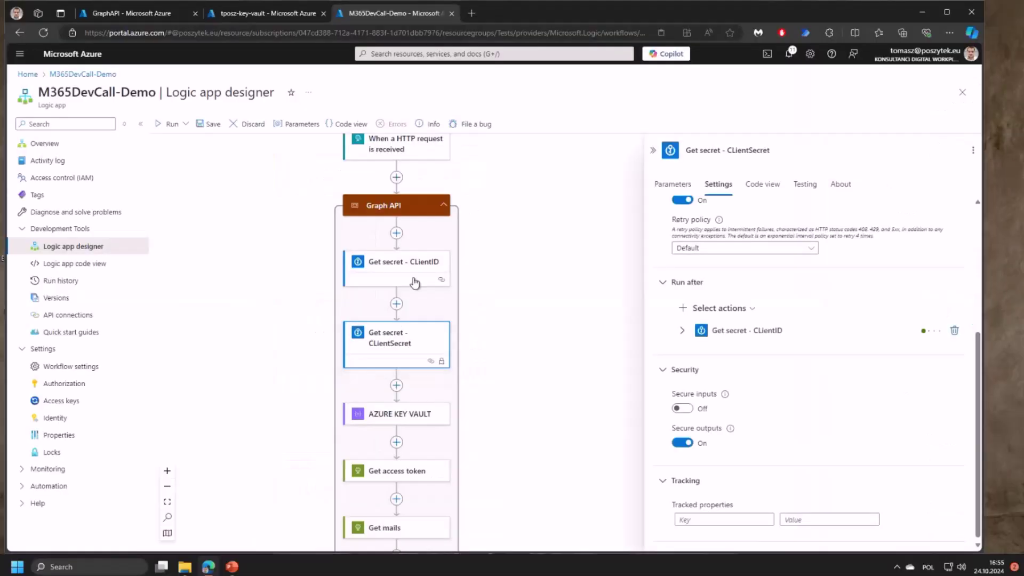
# - Switch Secure outputs on for the Get secret - CLientID step
pyautogui.click(415, 282)
pyautogui.click(718, 184)
pyautogui.scroll(-3, 701, 483)
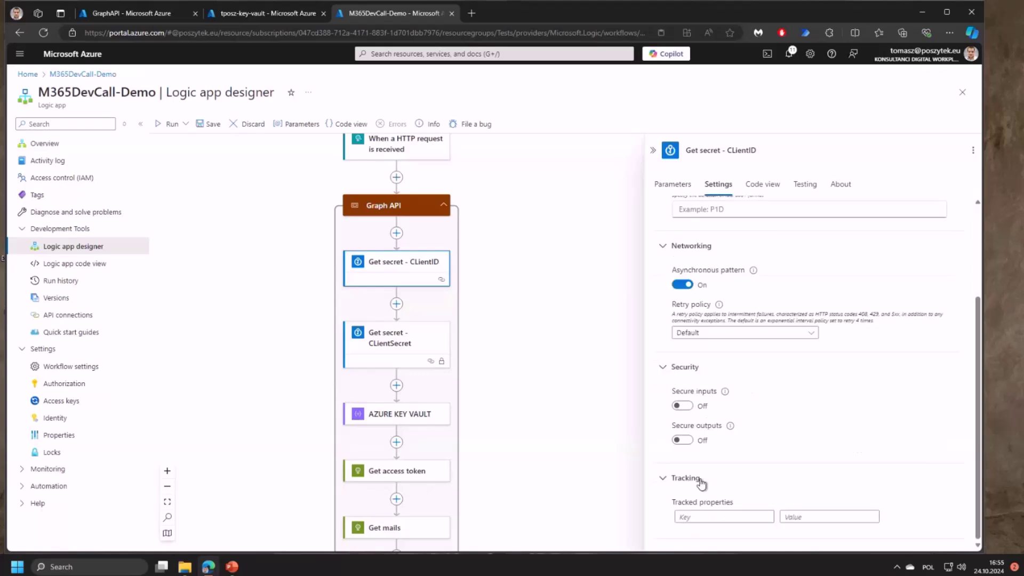
pyautogui.click(682, 439)
pyautogui.scroll(-2, 501, 394)
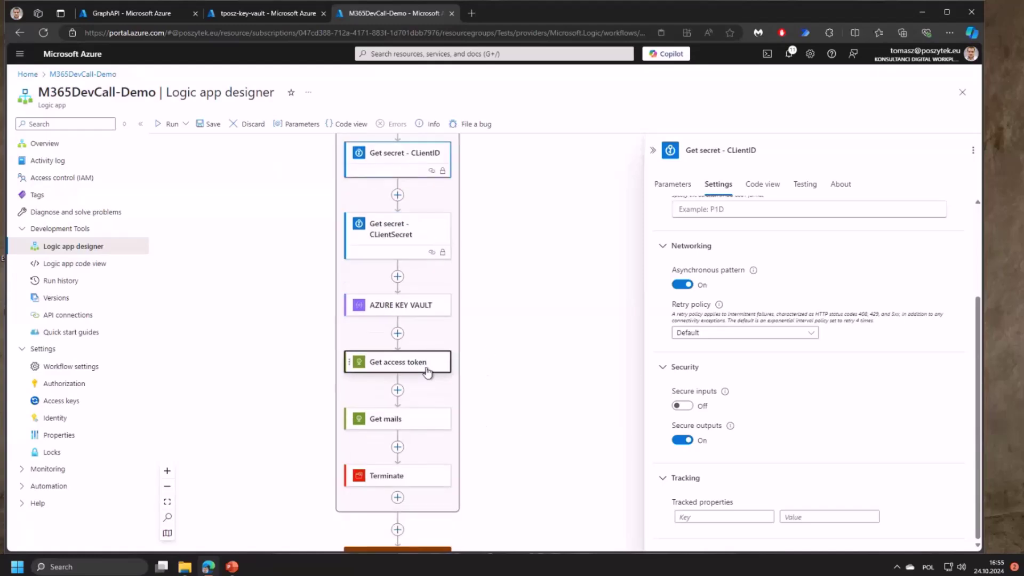